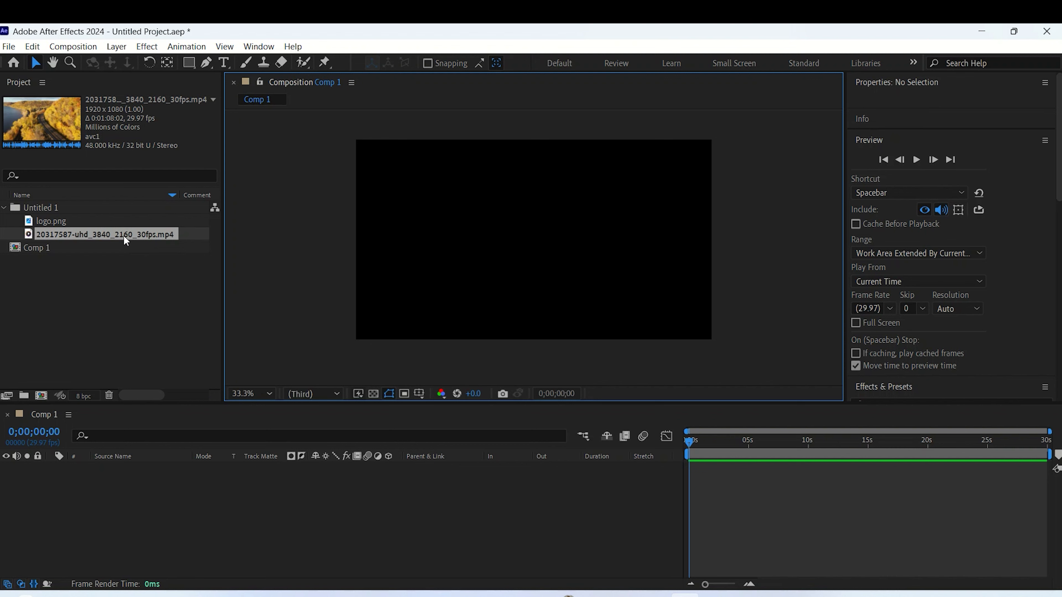
- Add the 20317587-uhd_3840_2160_30fps.mp4 footage to Comp 1 and place logo.png centred above it
drag(123, 235, 534, 240)
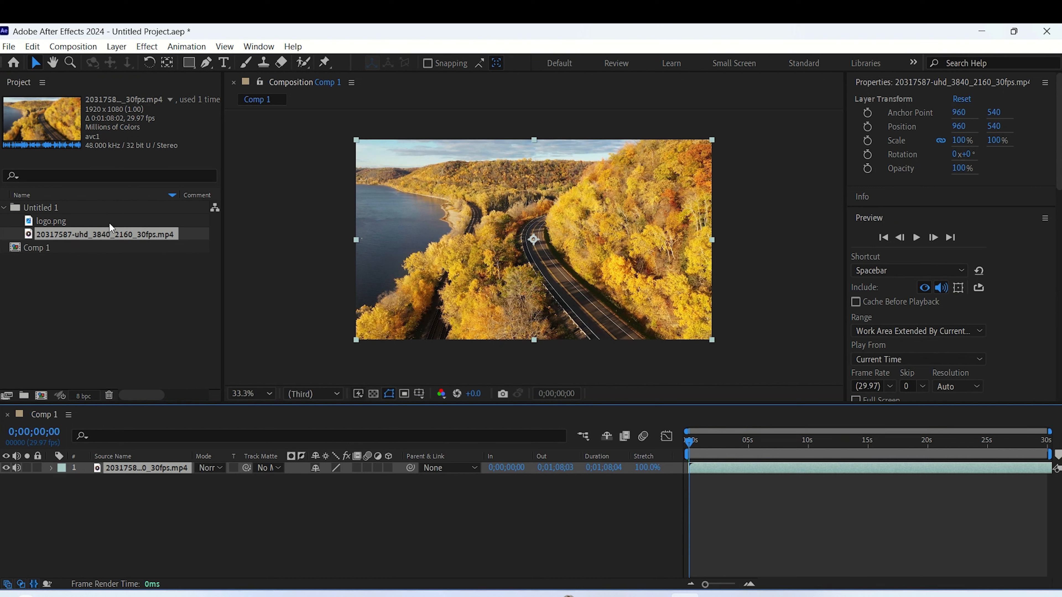
click(70, 224)
drag(57, 220, 534, 243)
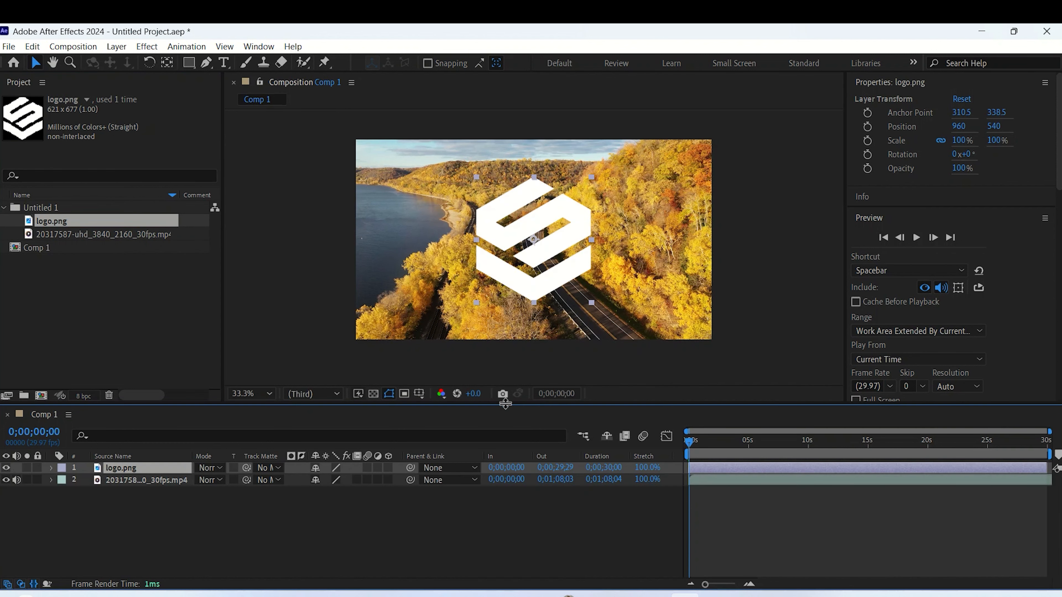
- Scale the logo down proportionally to about 55.6% in the composition
click(592, 177)
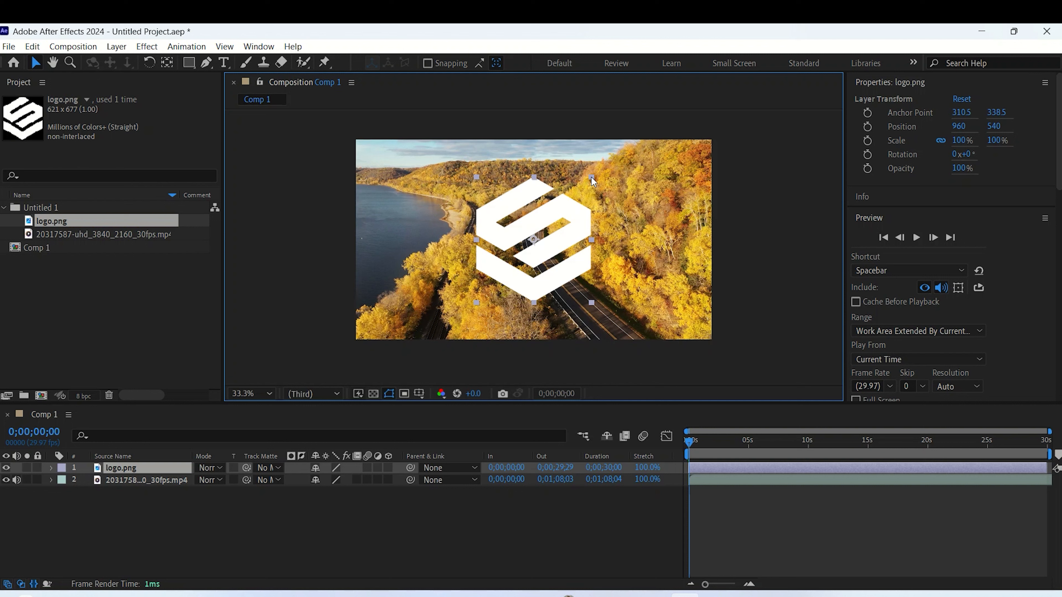
drag(591, 177, 566, 222)
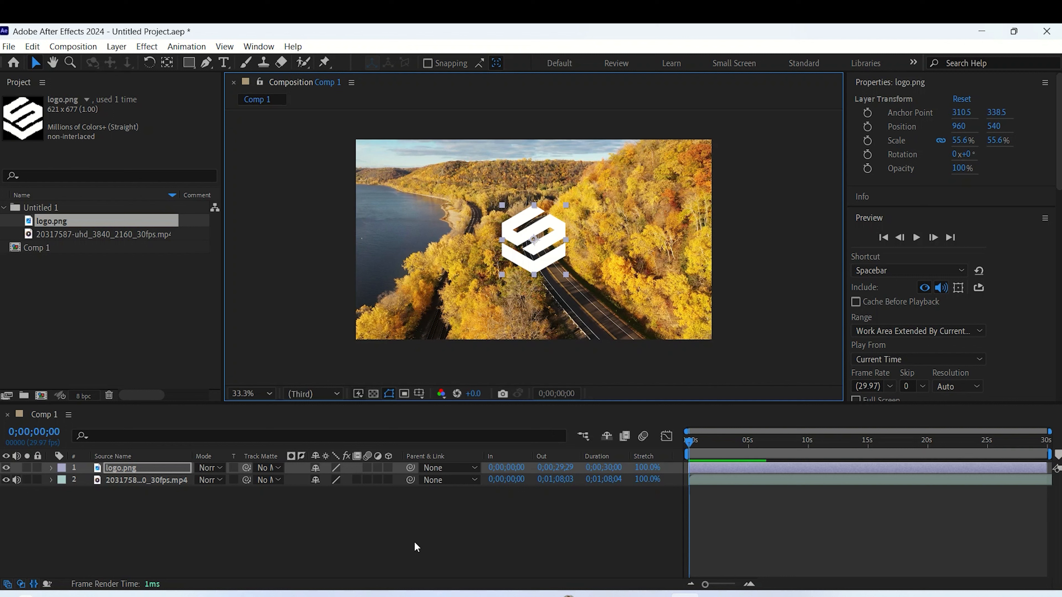
- Move the logo layer beneath the video layer, and return it above the video
drag(121, 467, 116, 497)
click(155, 515)
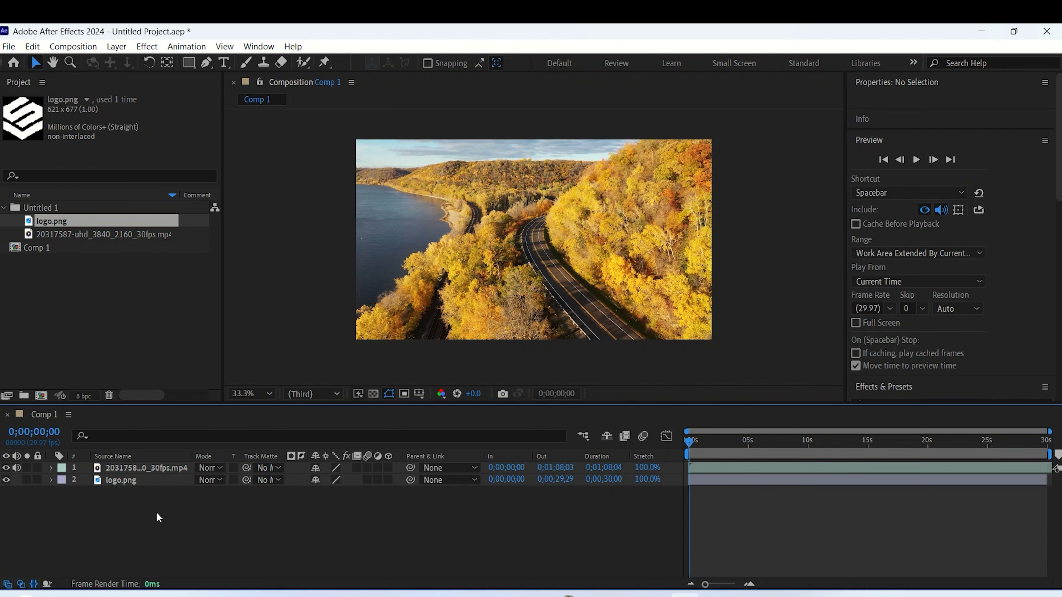
click(151, 480)
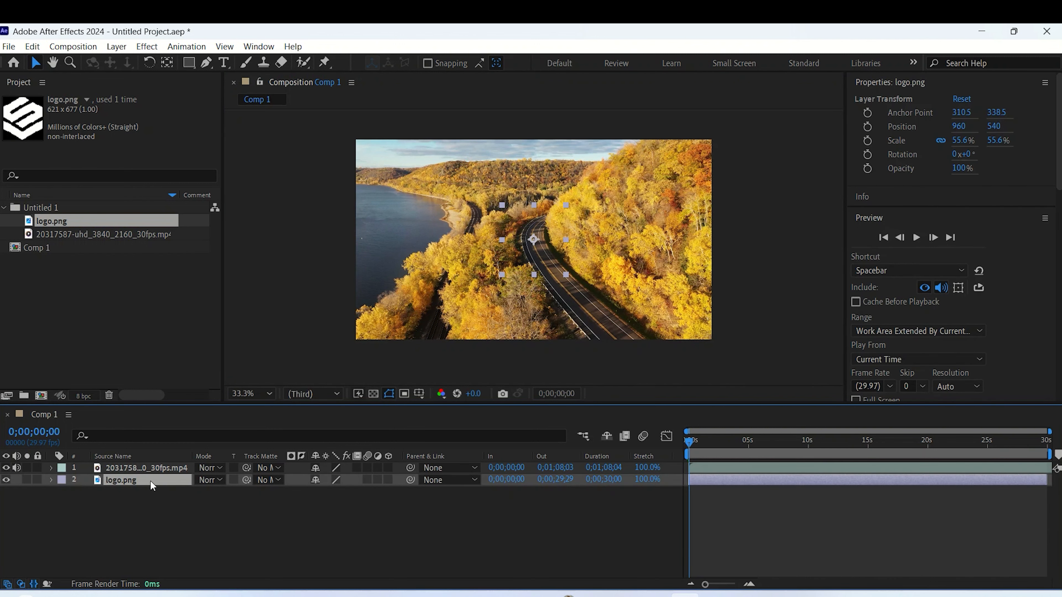
click(160, 468)
click(155, 478)
drag(156, 476, 162, 470)
click(215, 510)
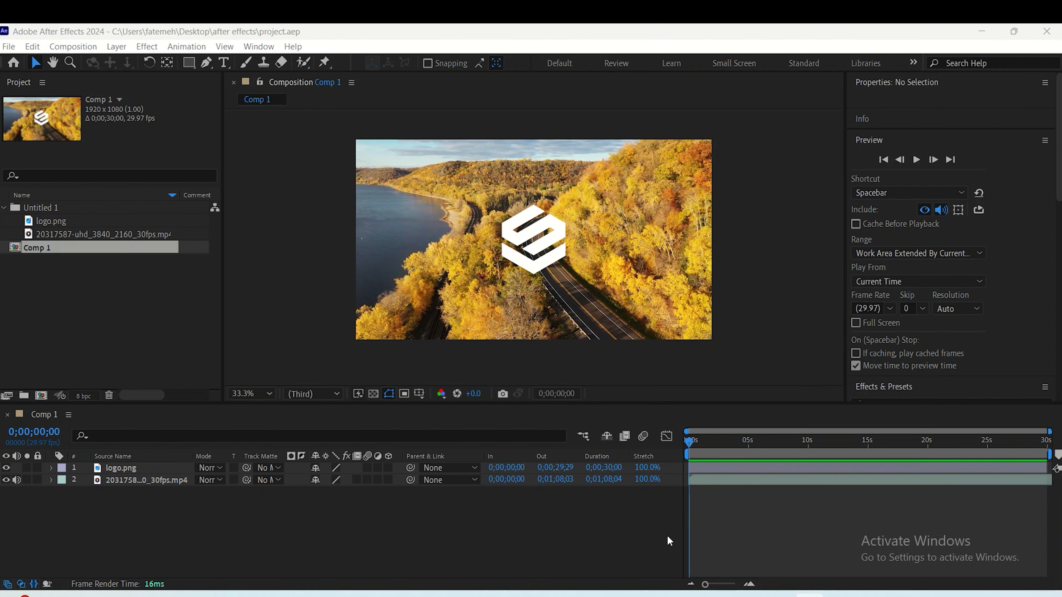
- Preview the composition, set the viewer resolution to Full, and play it again
key(space)
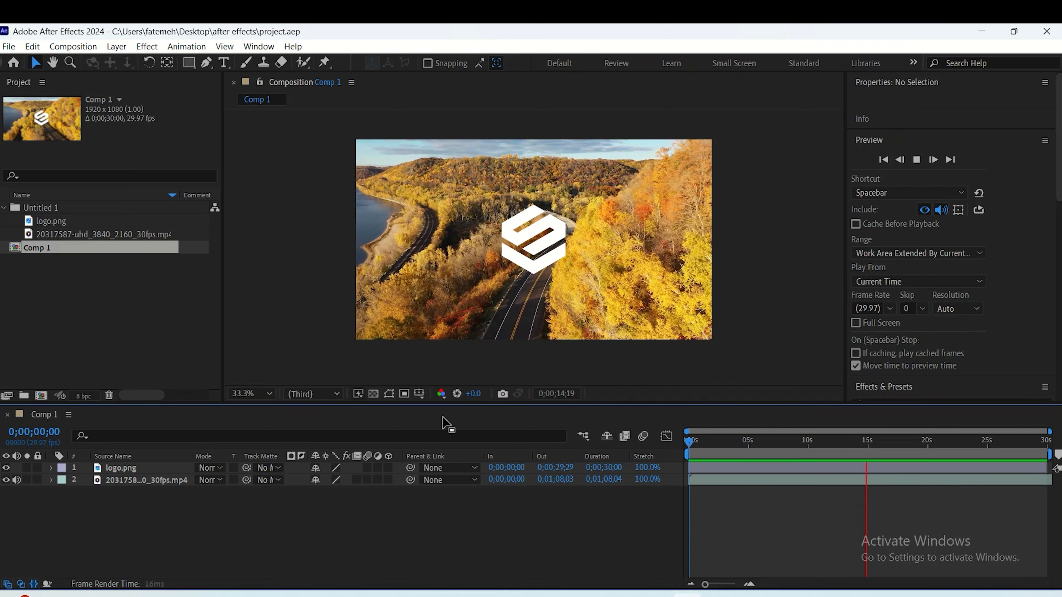
click(333, 396)
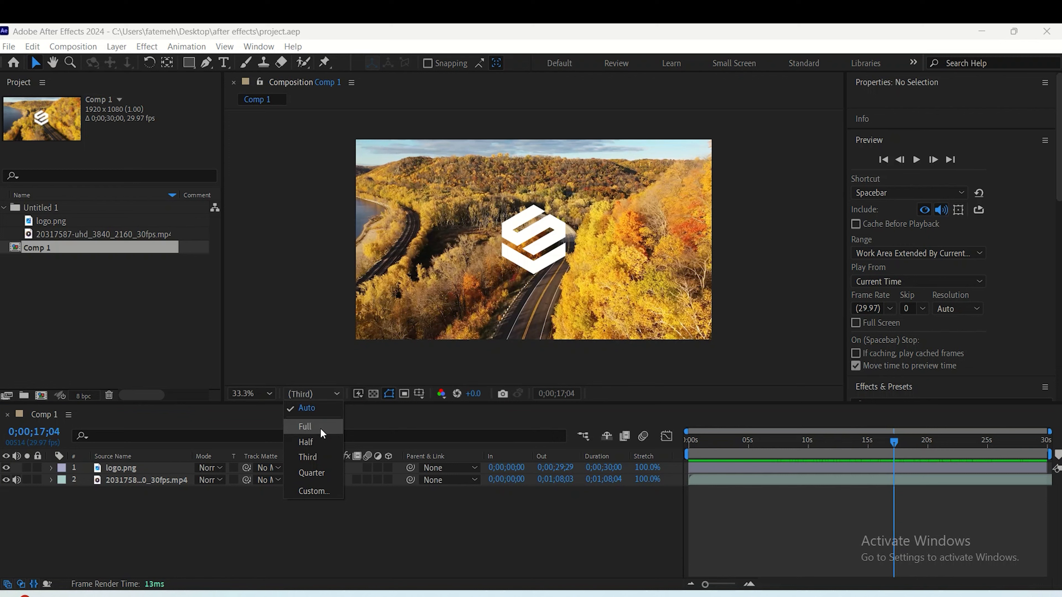
click(305, 426)
key(space)
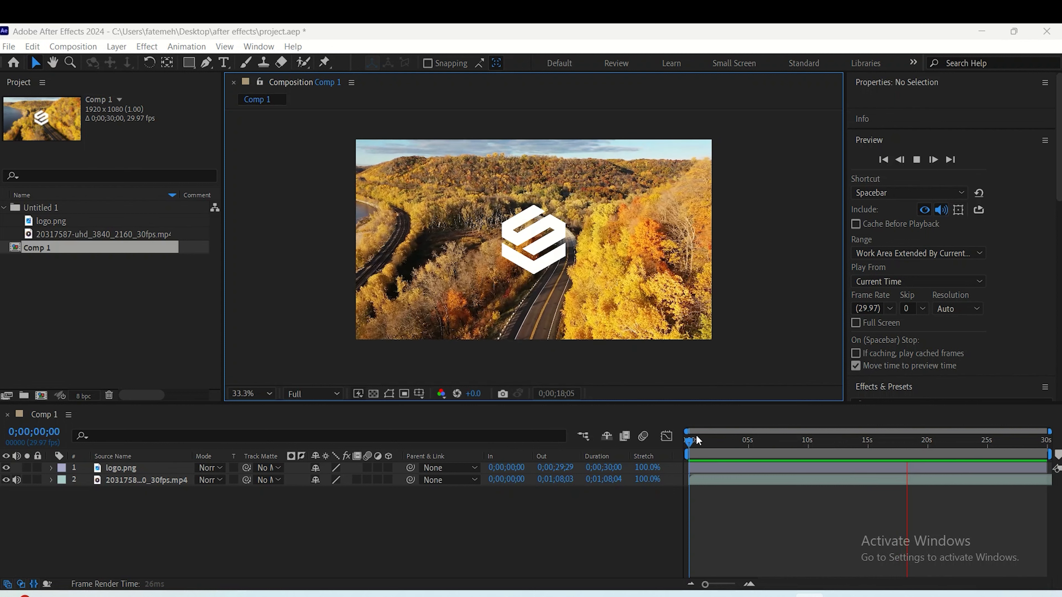
key(space)
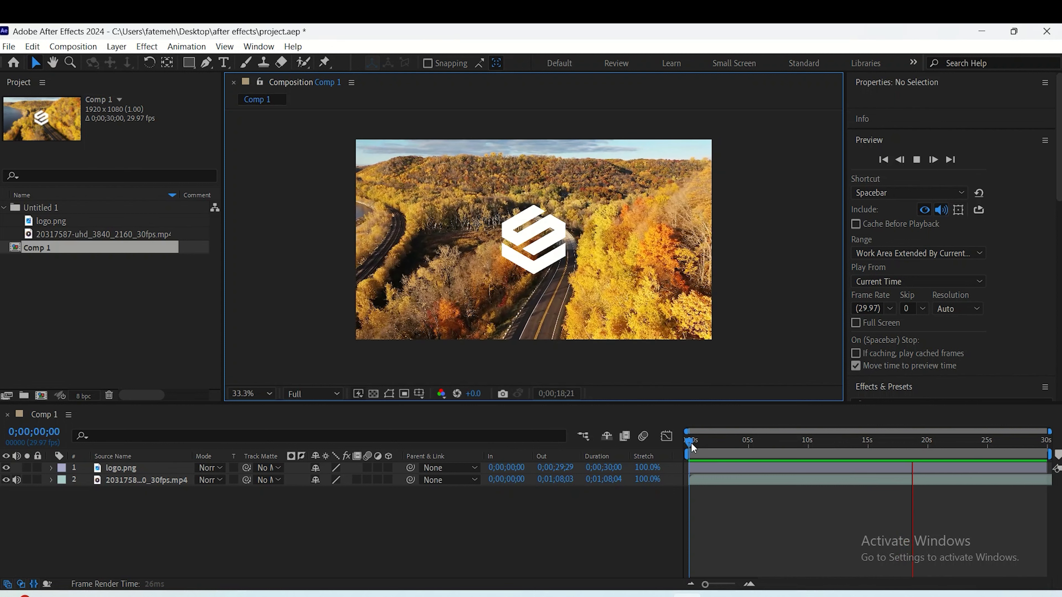
click(697, 452)
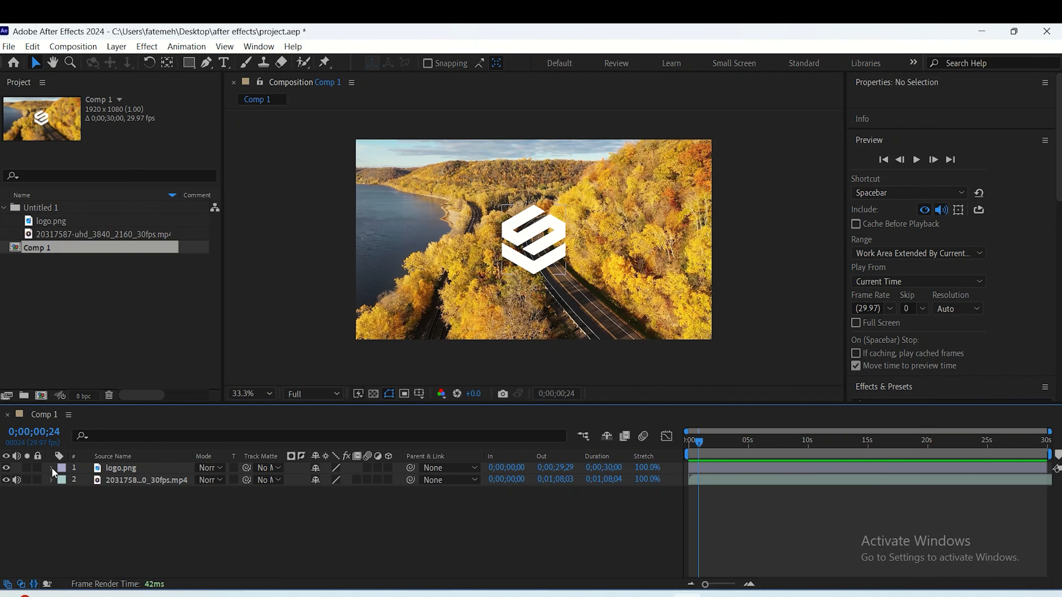
- Expand the logo layer's Transform properties and set its Y position to 609
click(51, 467)
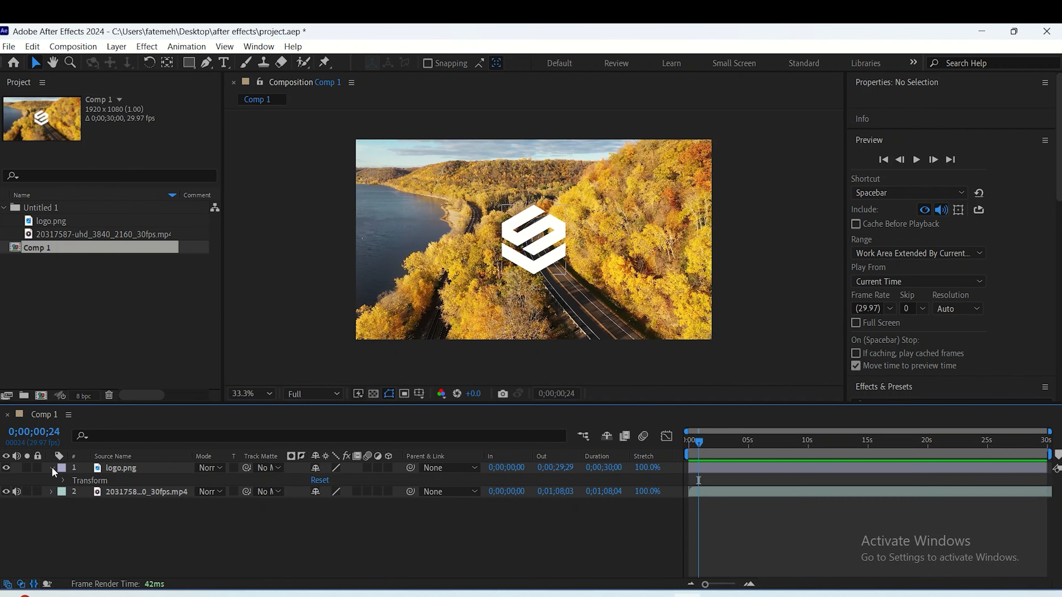
click(64, 480)
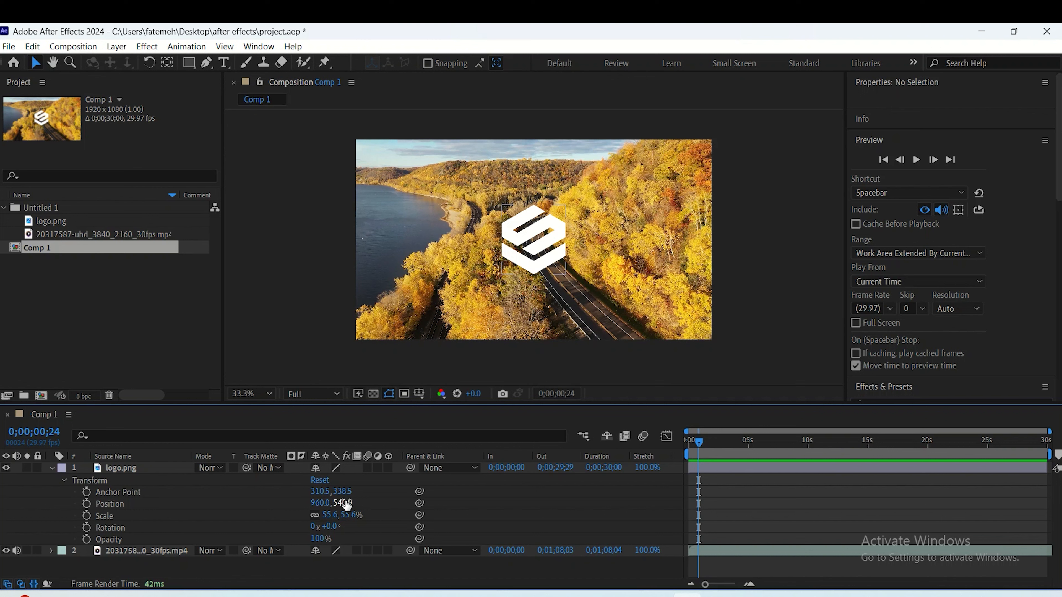
drag(346, 505, 400, 493)
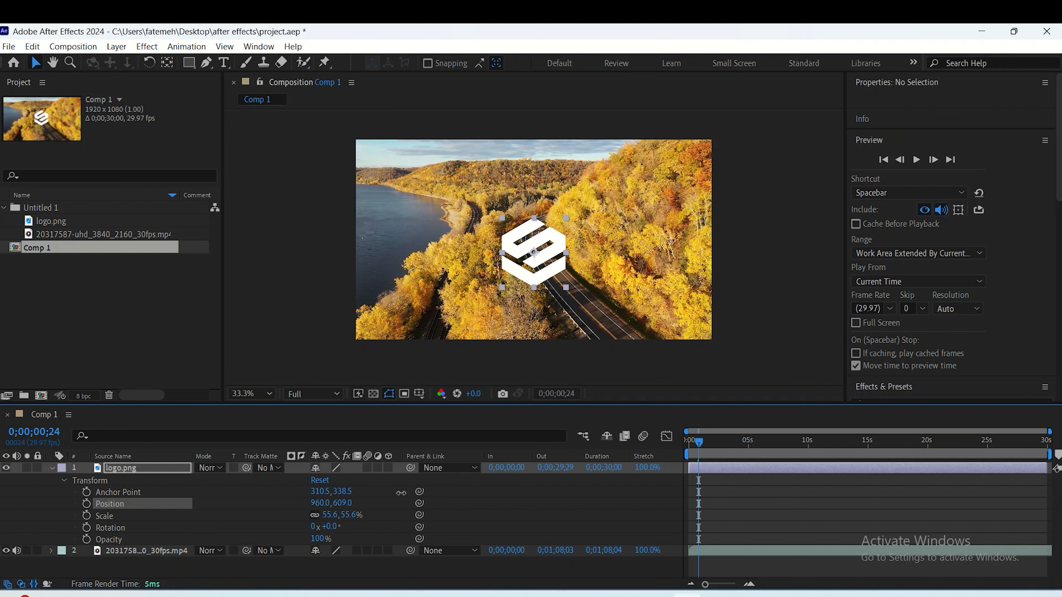
- Set the logo's anchor point X value to 400
click(322, 492)
double_click(323, 491)
text(40)
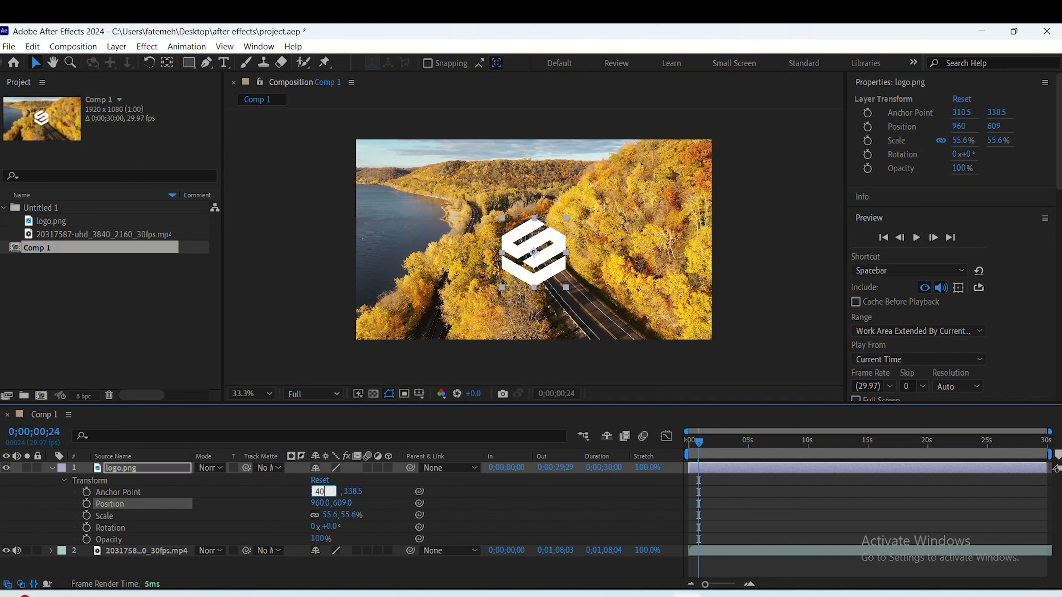
text(0)
key(Return)
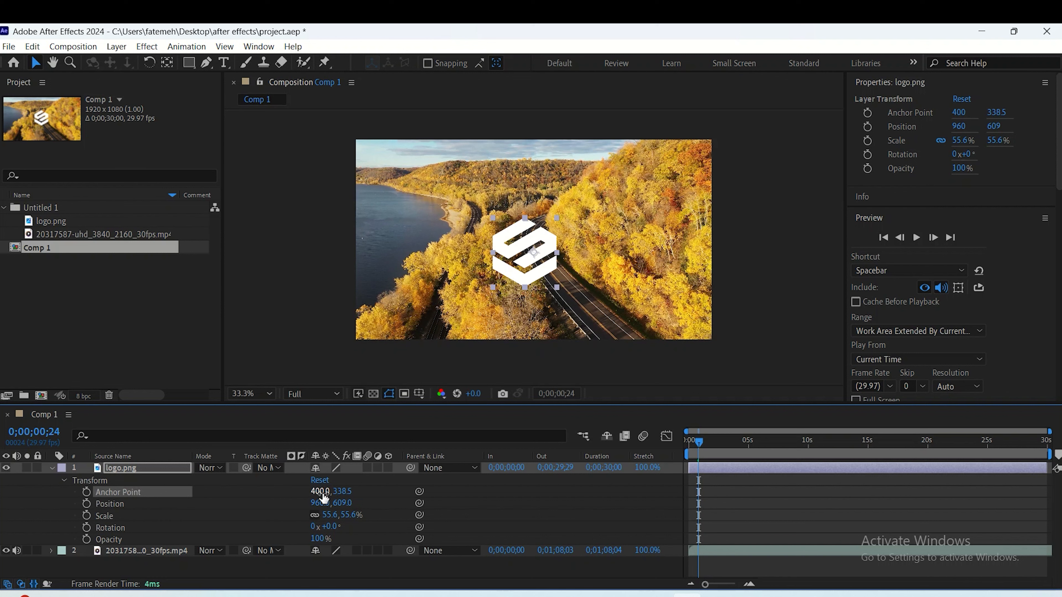
- Try an anchor point X value of 700 on the logo, and undo it
click(320, 491)
text(700)
key(Return)
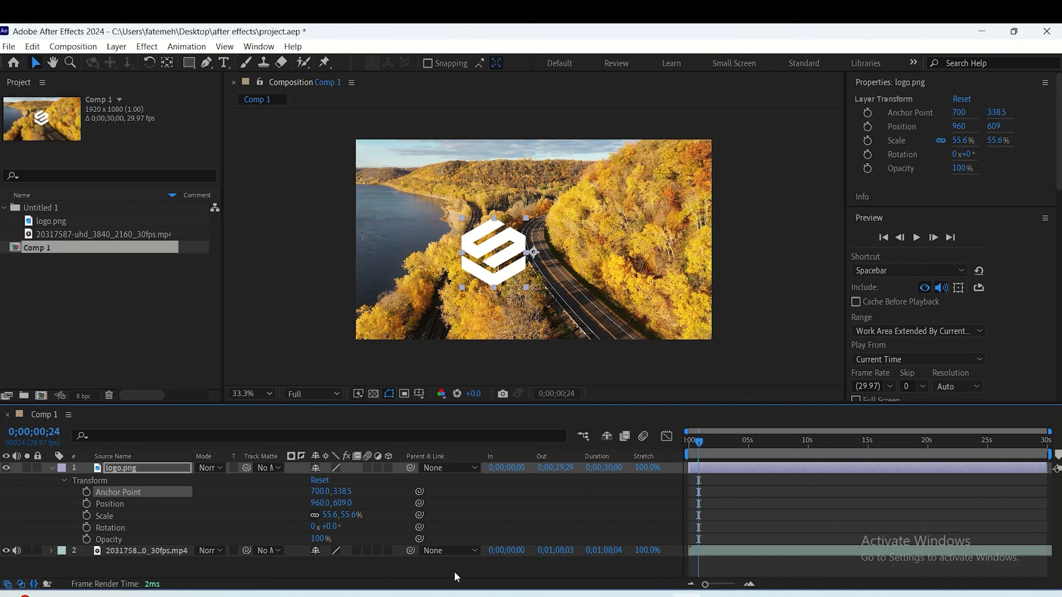
key(ctrl+z)
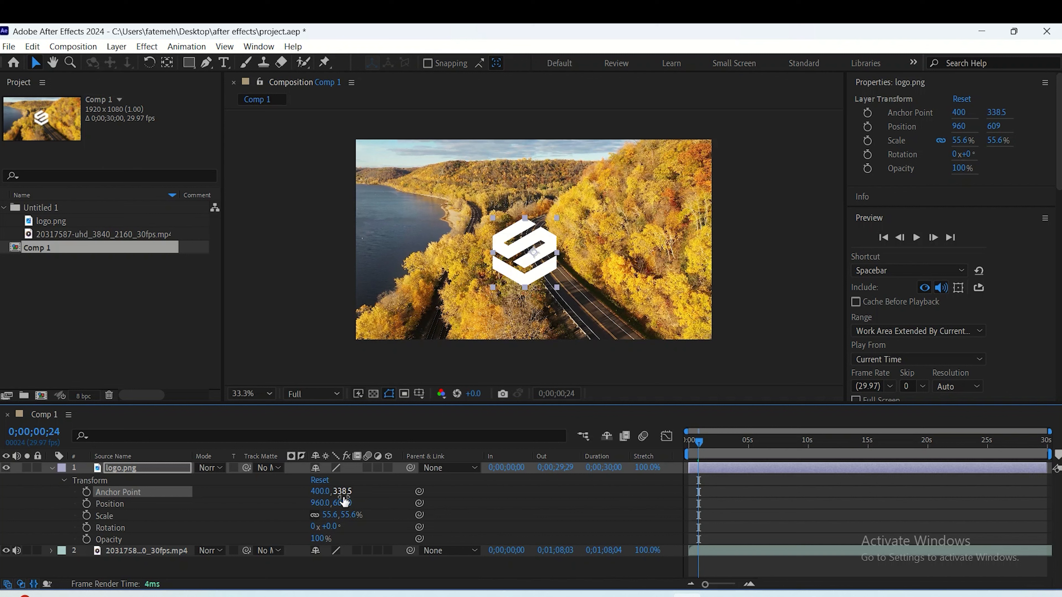
- Move the logo to about 990, 846 at the composition's start, keyframe its Position, and set the time to 0;00;01;14
drag(697, 440, 685, 445)
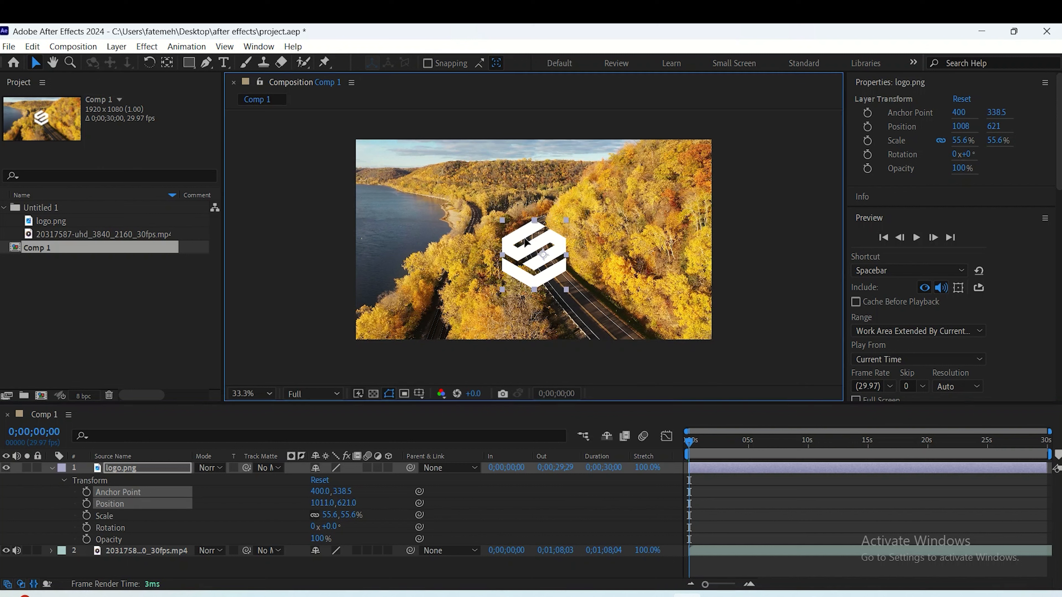
drag(519, 241, 525, 286)
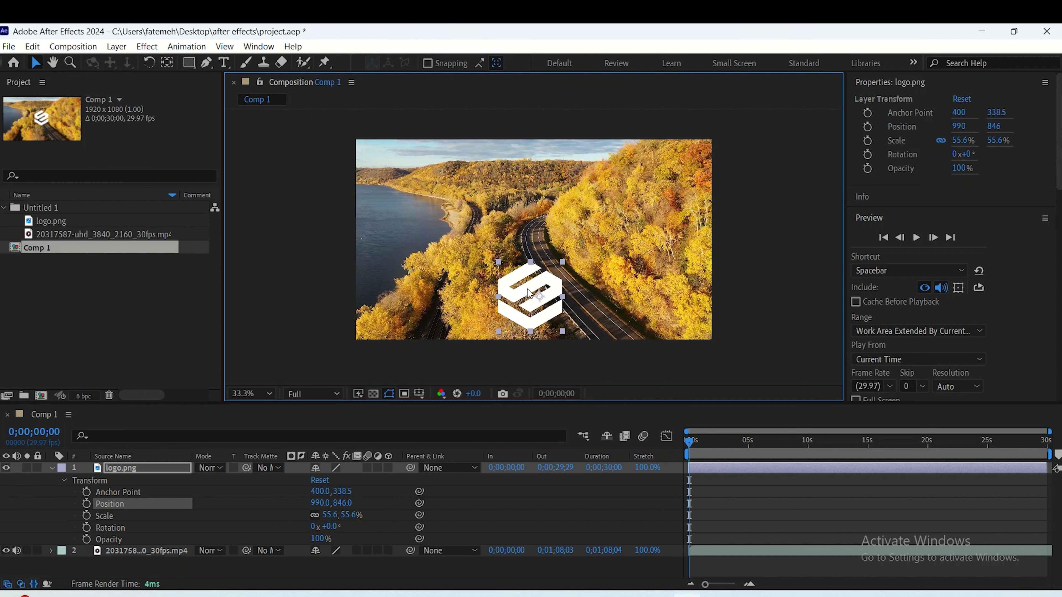
click(87, 504)
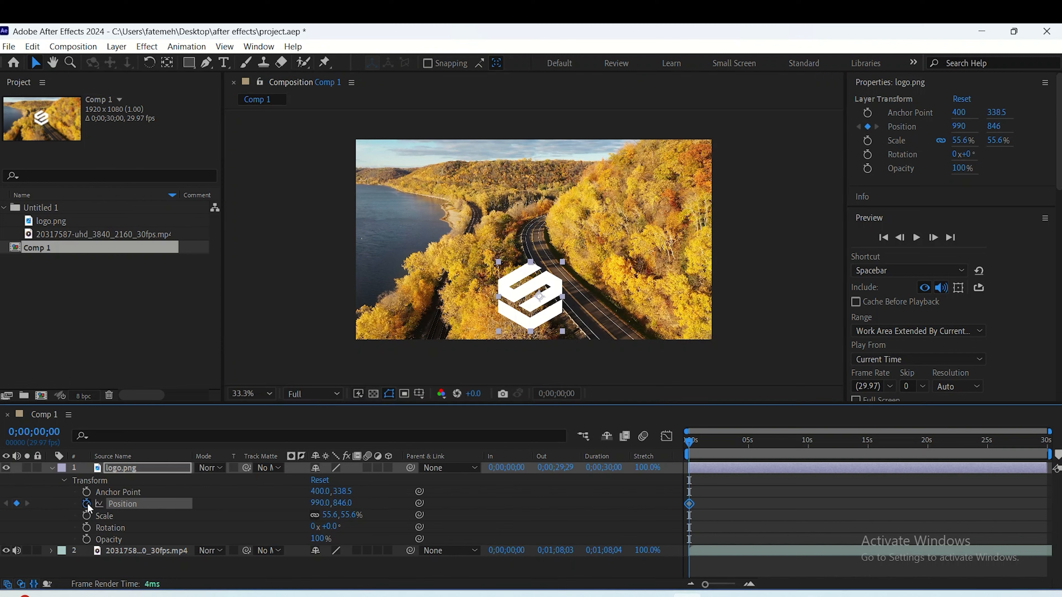
mouse_move(692, 450)
mouse_down()
mouse_move(738, 452)
mouse_move(711, 456)
mouse_up()
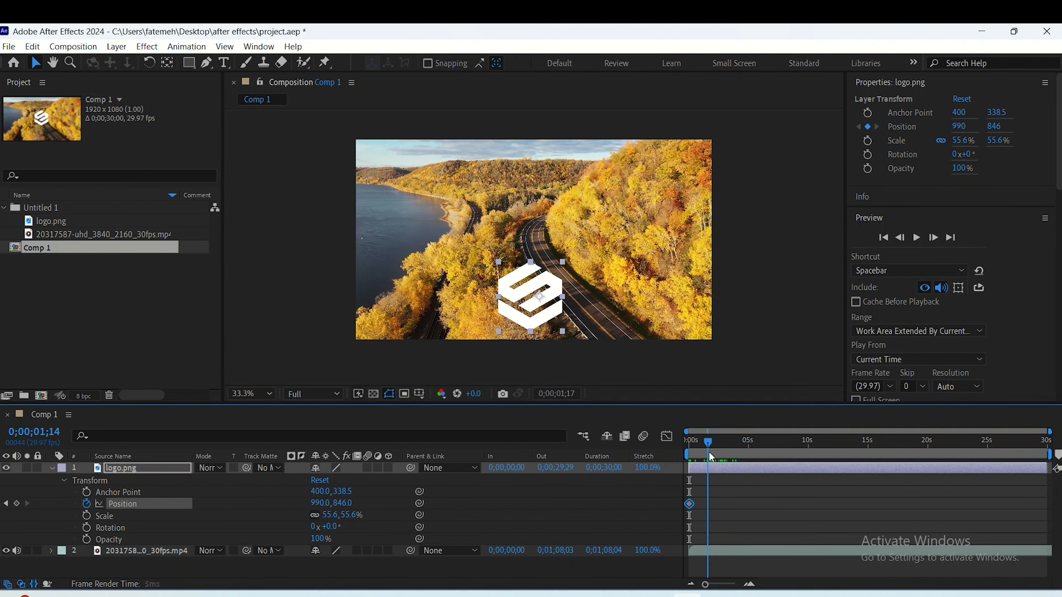
- Try moving the logo freehand up to mid-frame at 0;00;01;14, and undo each attempt
click(541, 298)
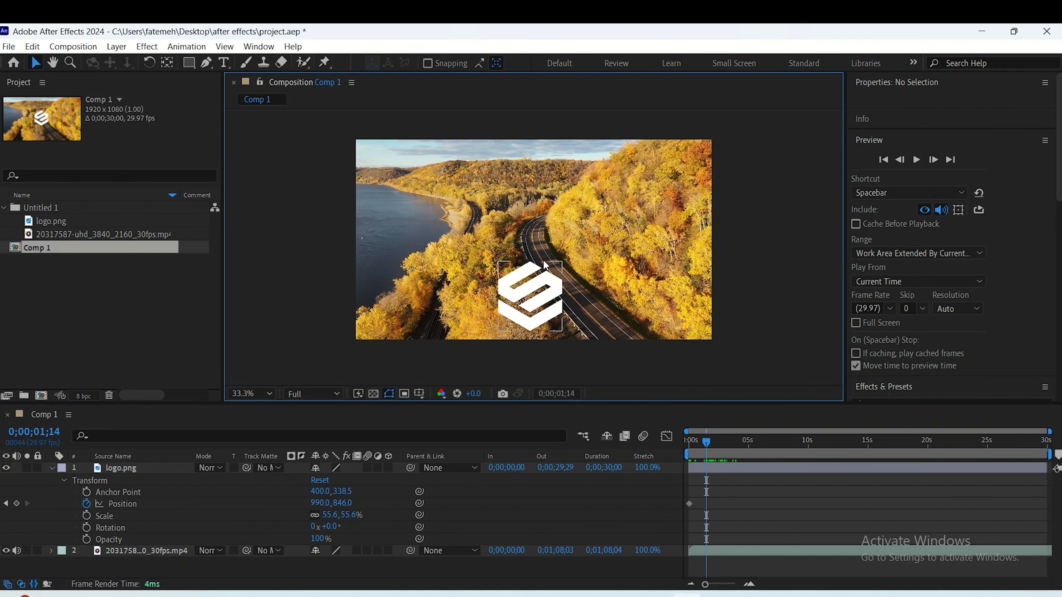
drag(536, 283, 545, 233)
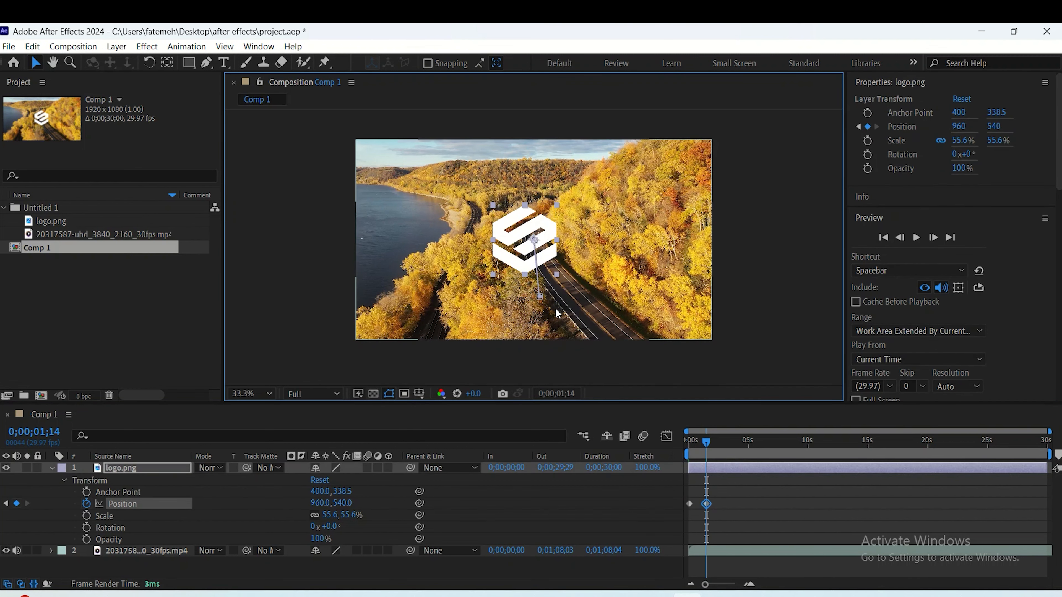
key(ctrl+z)
drag(536, 304, 533, 256)
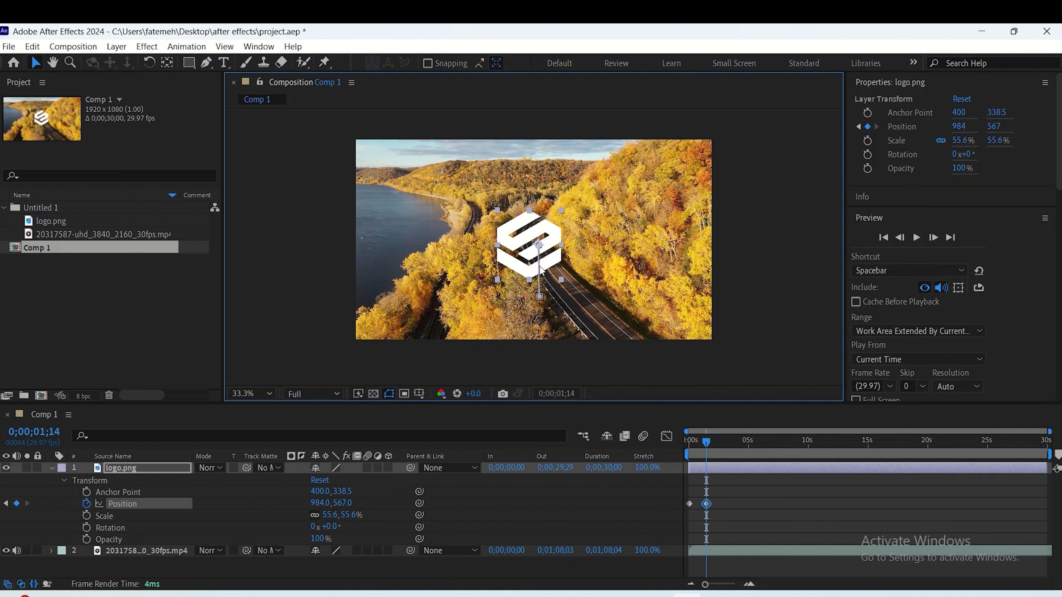
key(ctrl+z)
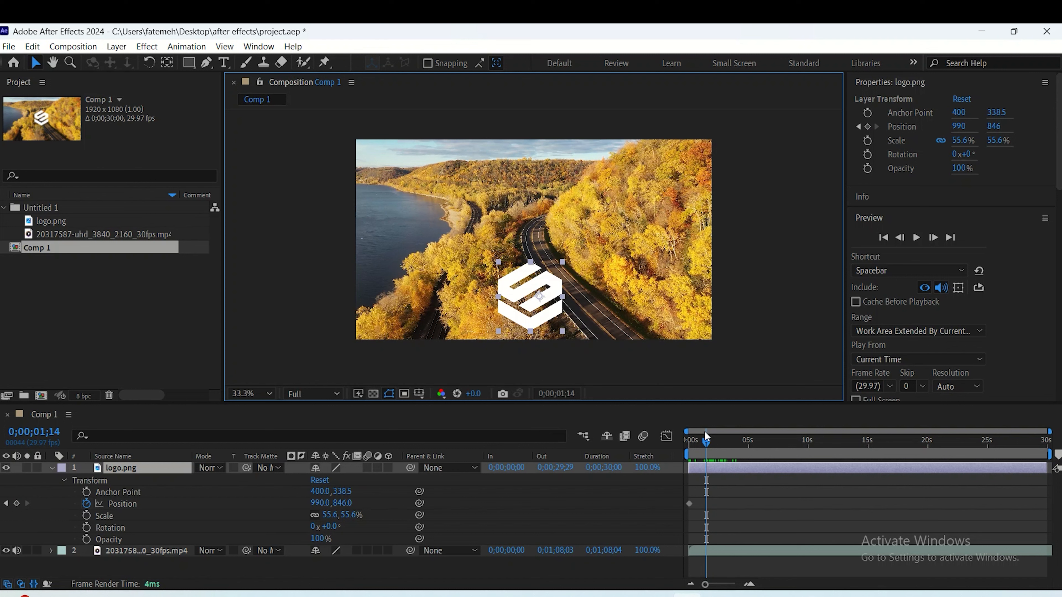
- Keyframe the logo's Y position at 538 at 0;00;01;14 and preview the animation from the start
drag(340, 503, 123, 499)
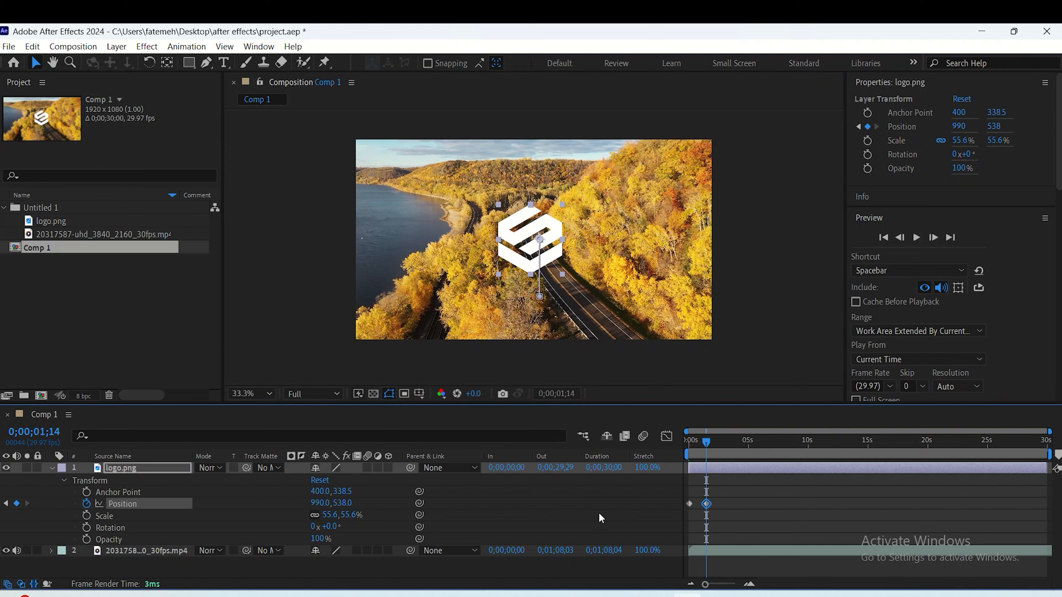
drag(703, 441, 679, 448)
key(space)
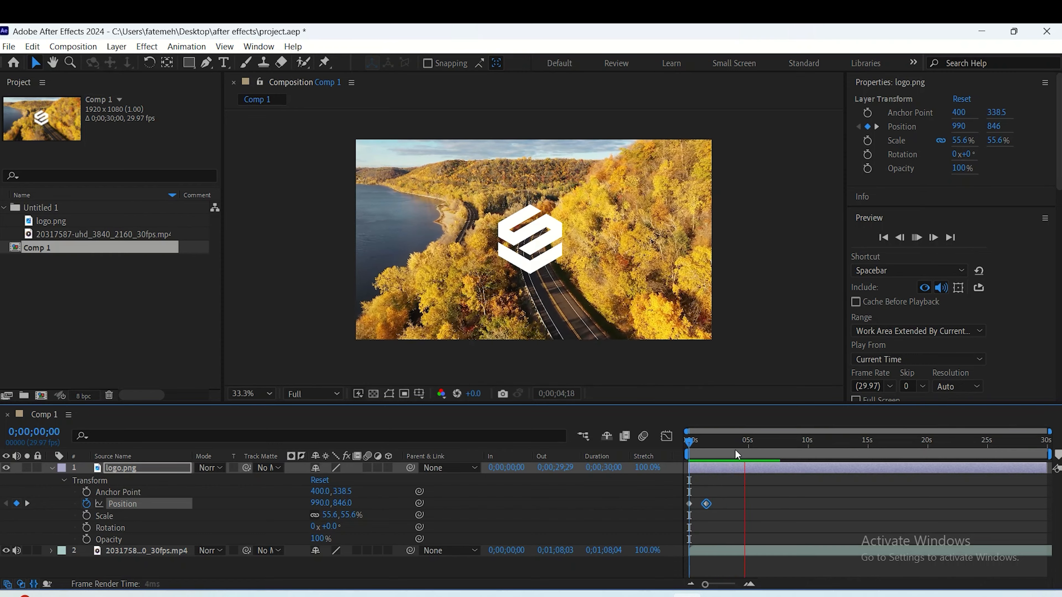
key(space)
drag(750, 448, 683, 493)
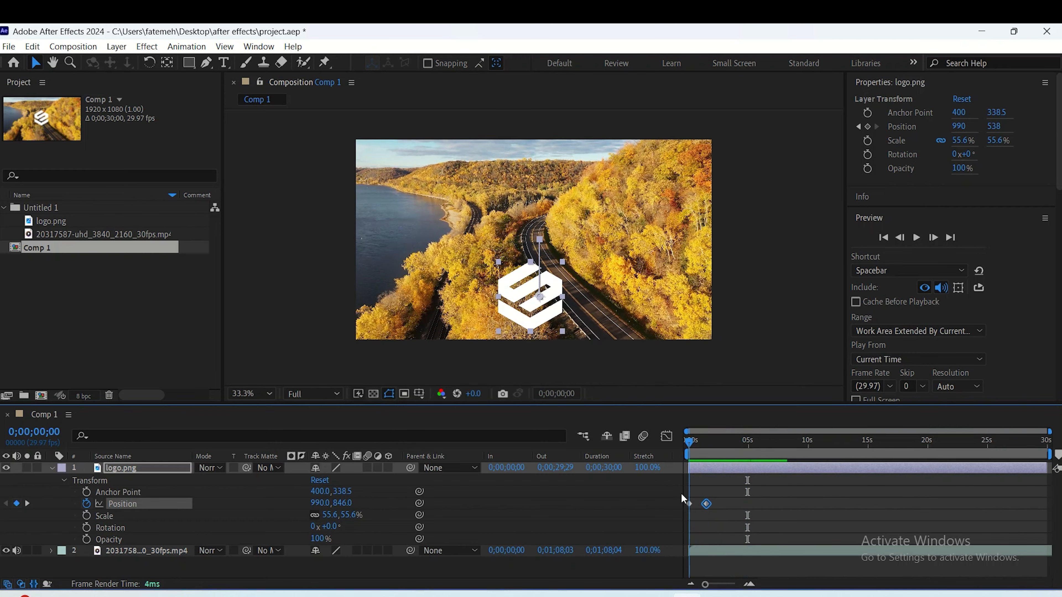
key(space)
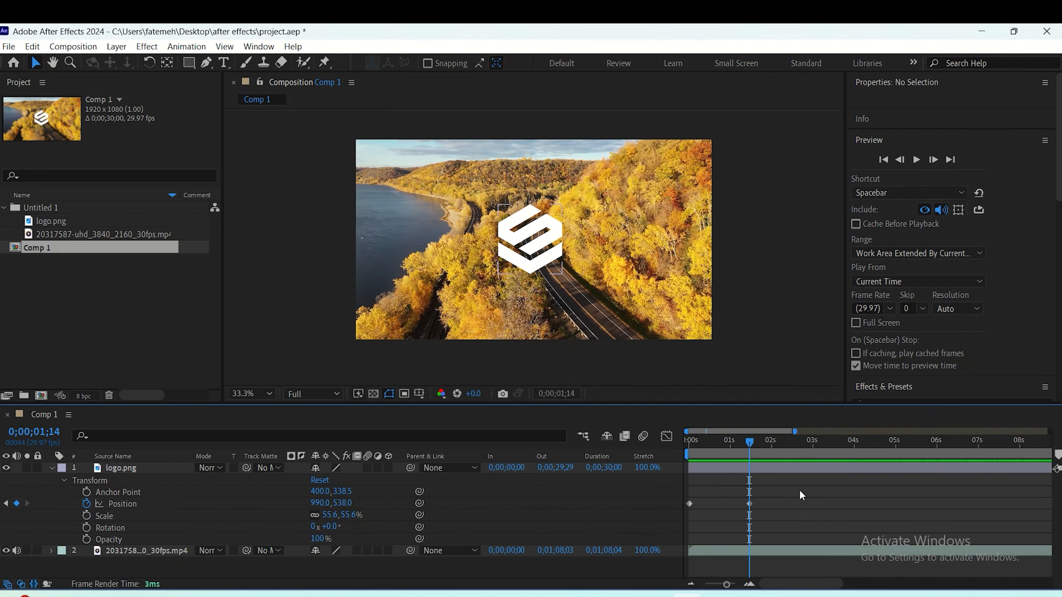
- Shift the logo's second Position keyframe earlier, to about 0.8 seconds, and preview the faster movement from the start
drag(808, 489, 688, 529)
drag(751, 503, 723, 505)
drag(749, 442, 717, 456)
key(Home)
key(space)
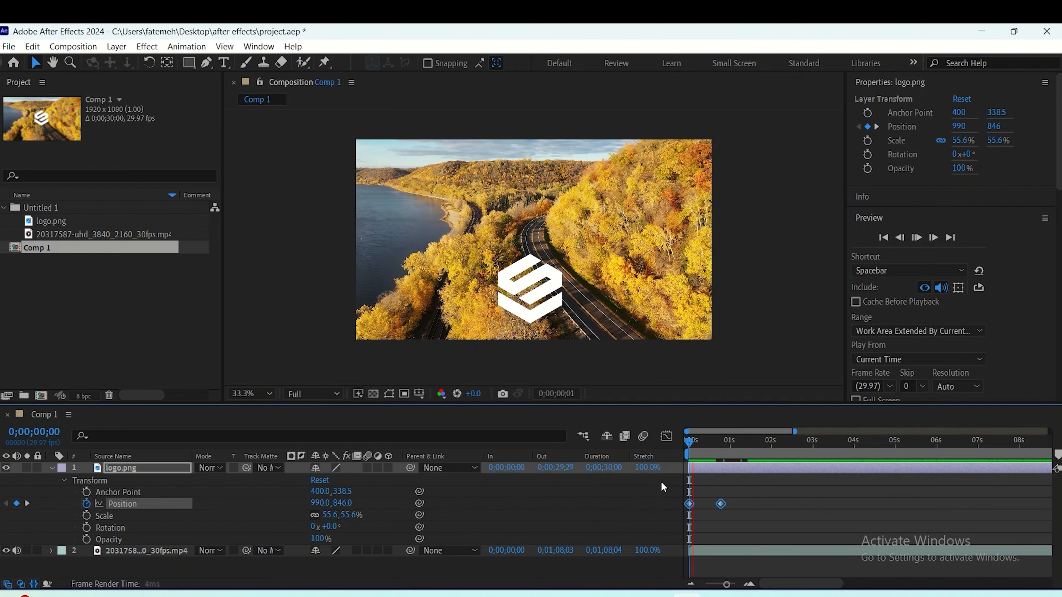
key(space)
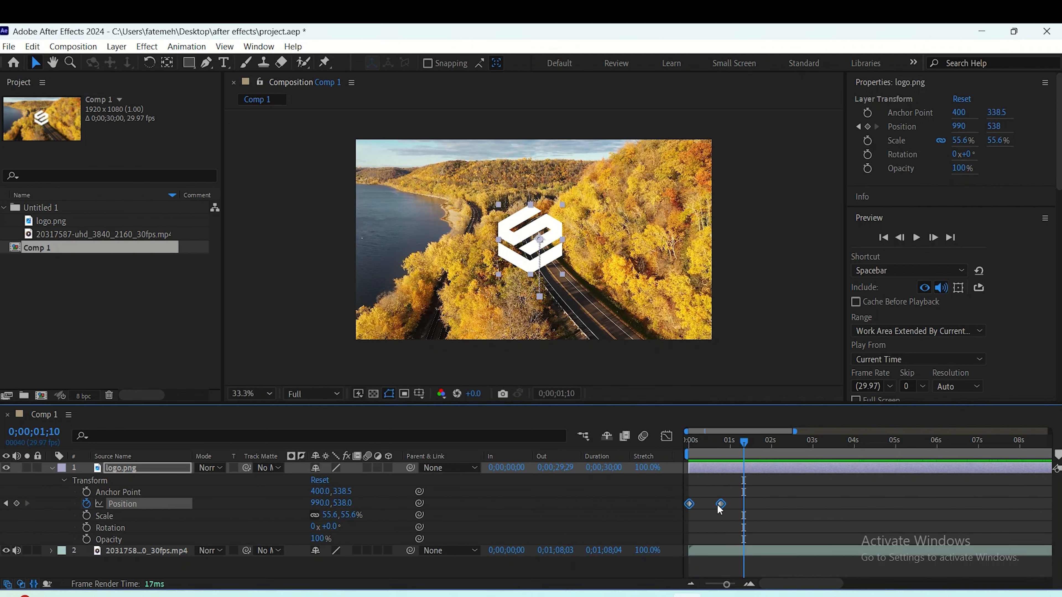
- Try the second Position keyframe at about 2.6 seconds with a preview, undo the shift, and replay the animation
drag(721, 504, 795, 504)
key(Home)
key(space)
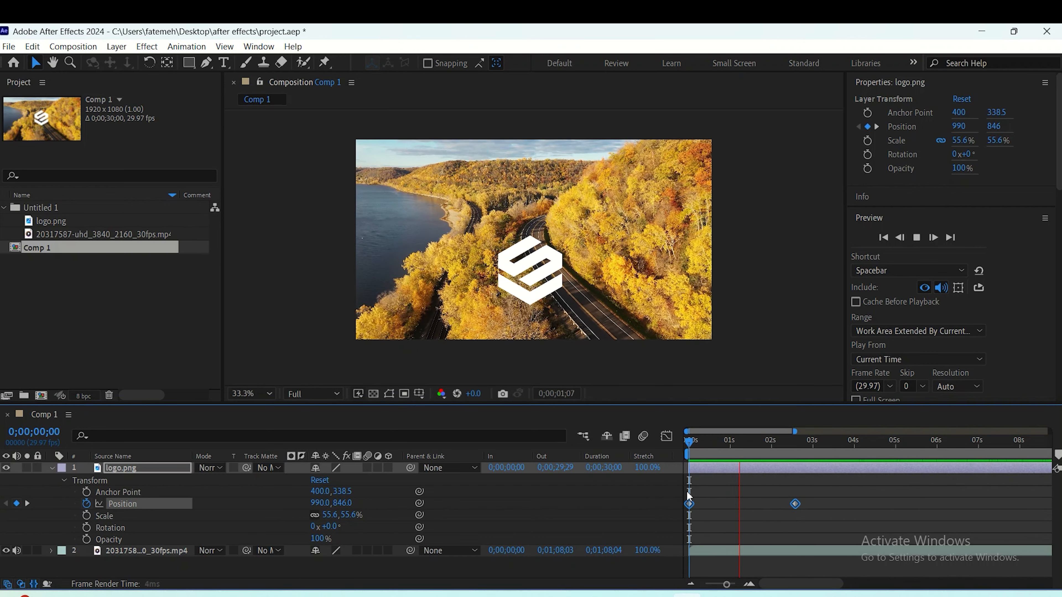
key(ctrl+z)
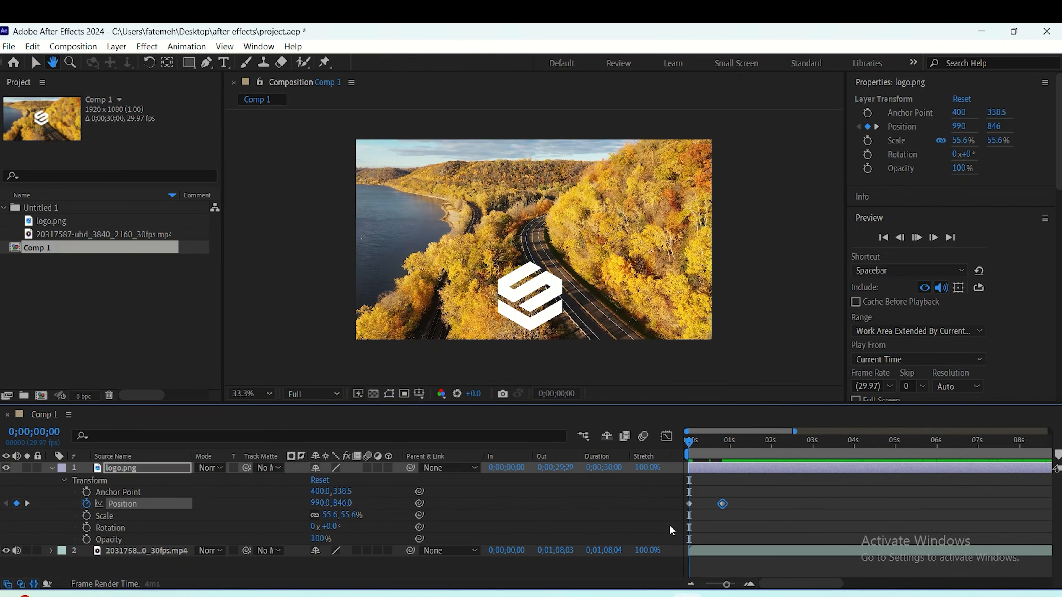
key(space)
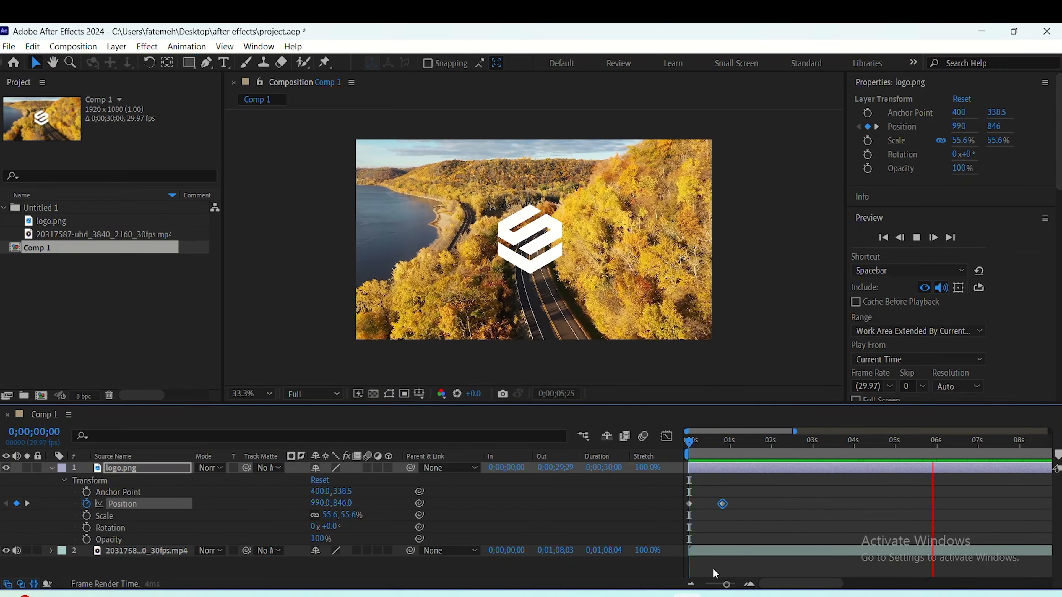
- Apply Easy Ease to both of the logo's Position keyframes and preview the smoothed movement from the start
key(space)
drag(962, 444, 658, 570)
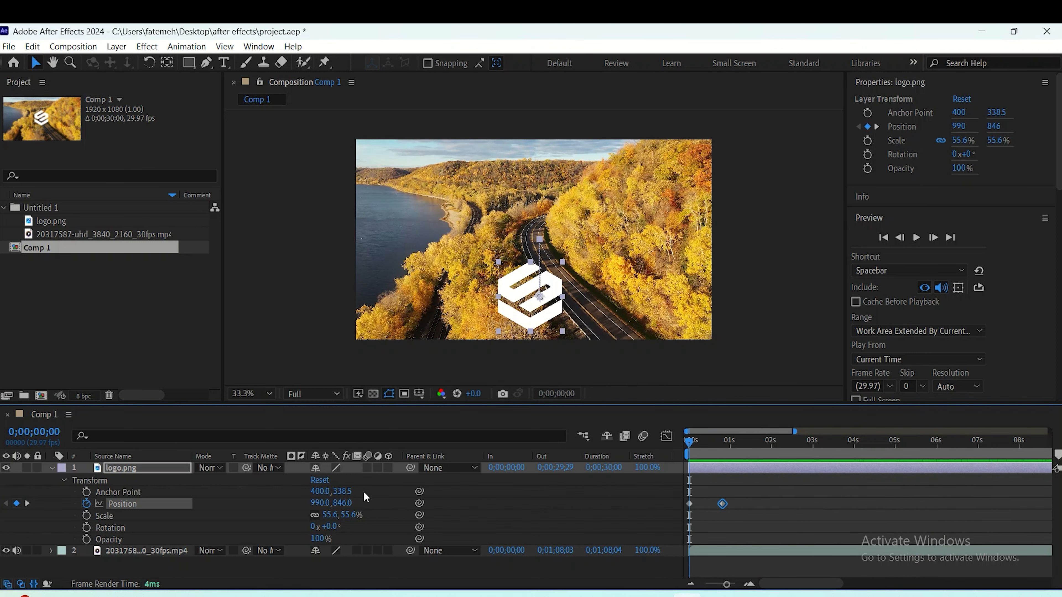
drag(744, 494, 681, 523)
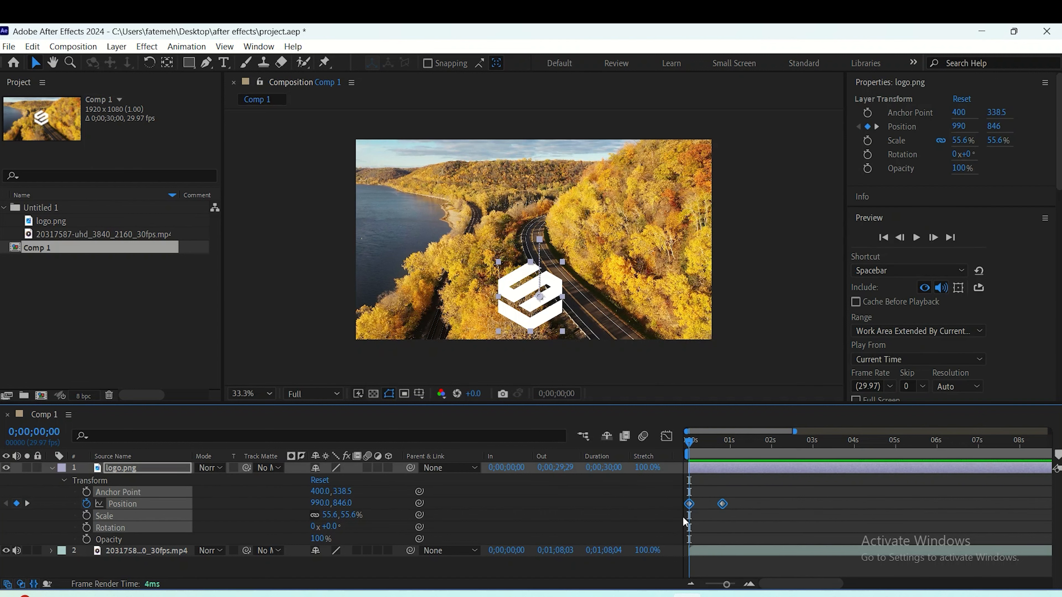
key(F9)
key(ctrl+z)
click(188, 47)
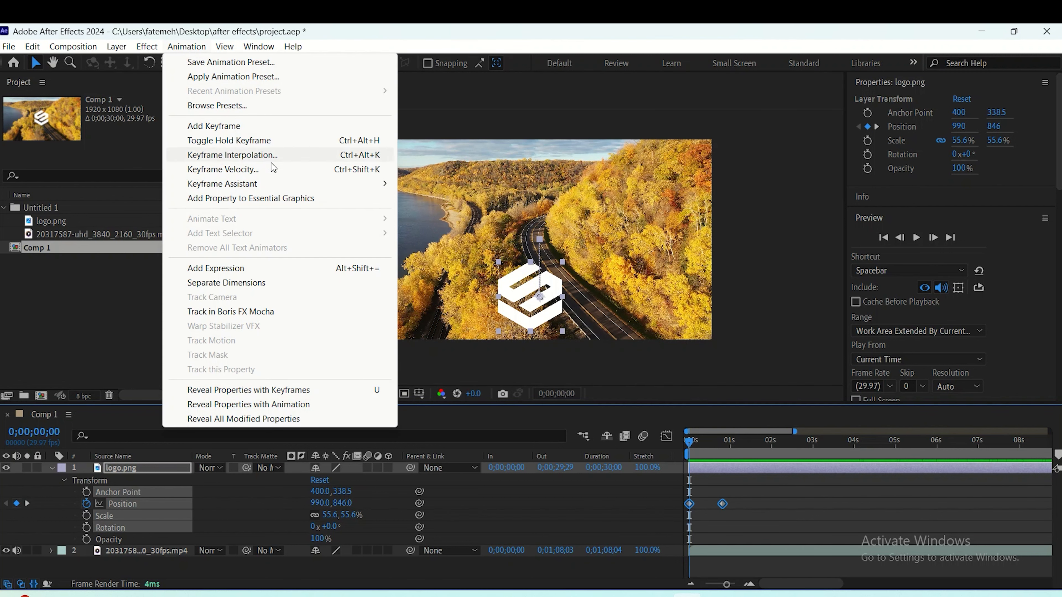
mouse_move(316, 188)
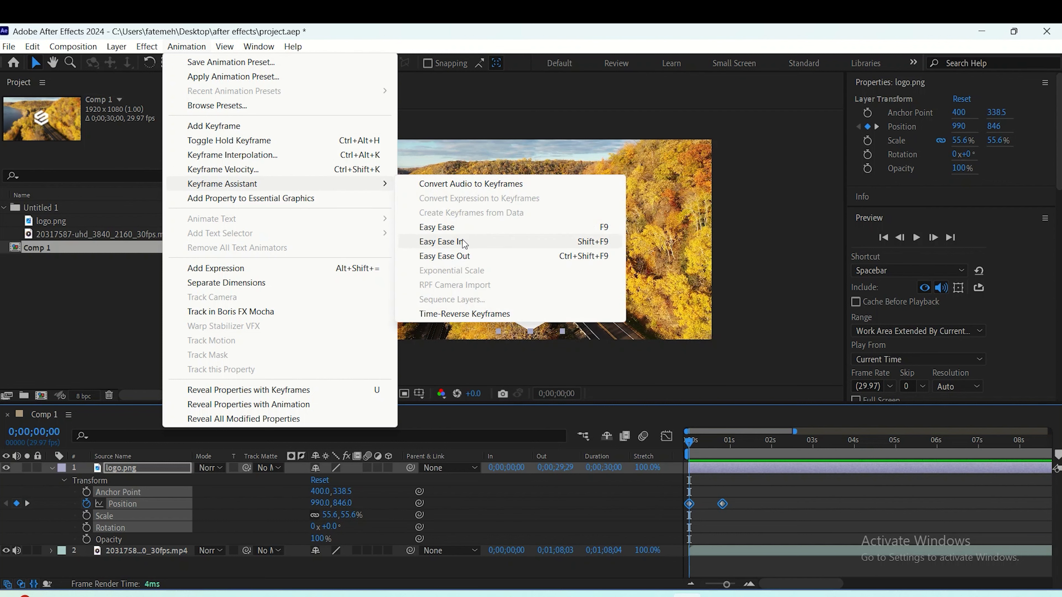
click(462, 229)
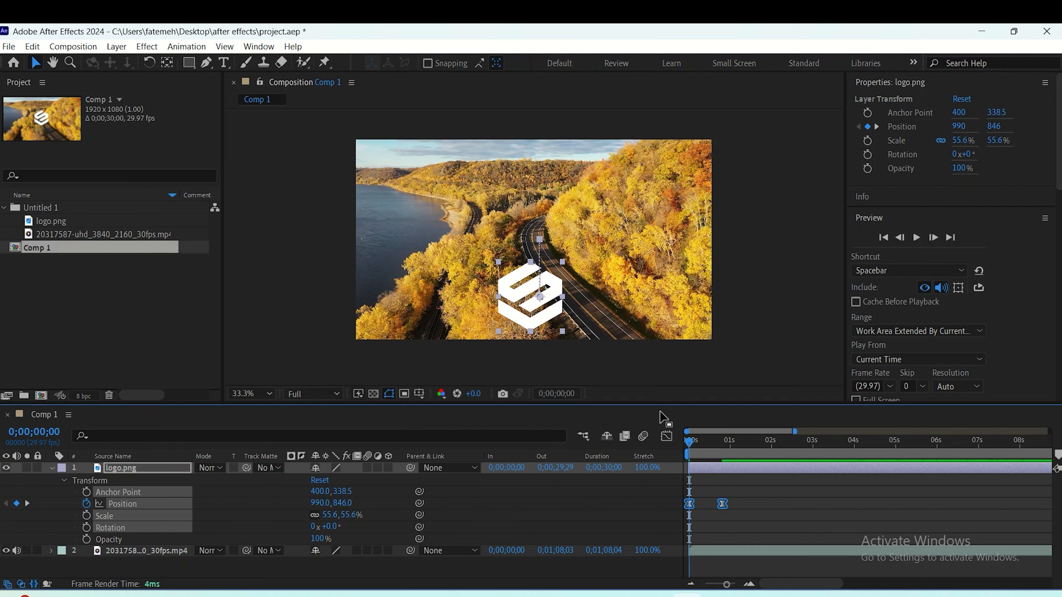
key(space)
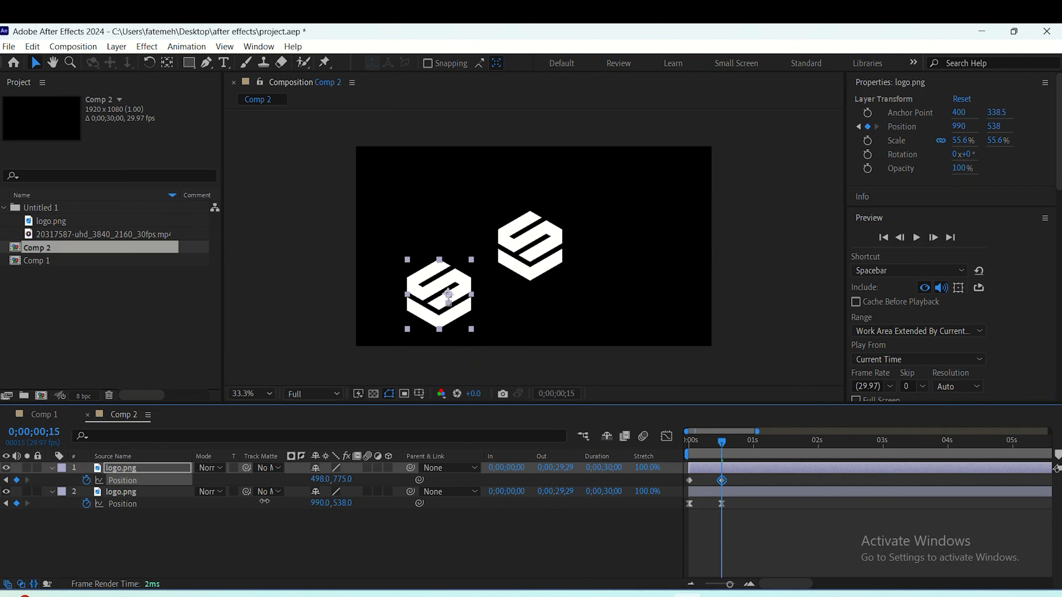
- In Comp 2, set the left logo's Y position to 550 at 0;00;00;15 and preview both logos moving side by side
drag(94, 551, 51, 571)
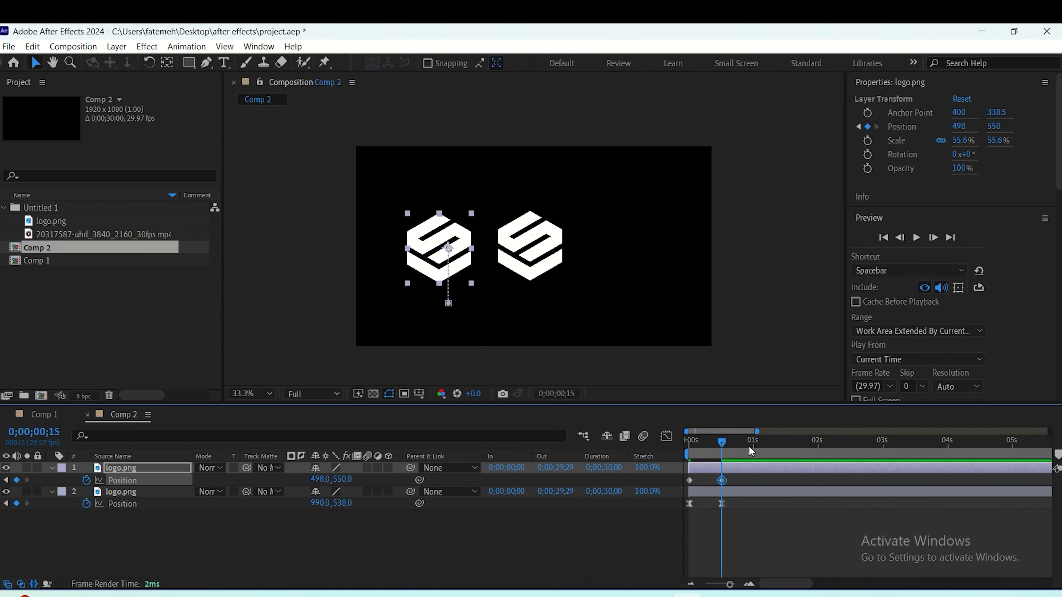
drag(721, 447, 684, 453)
key(space)
key(space)
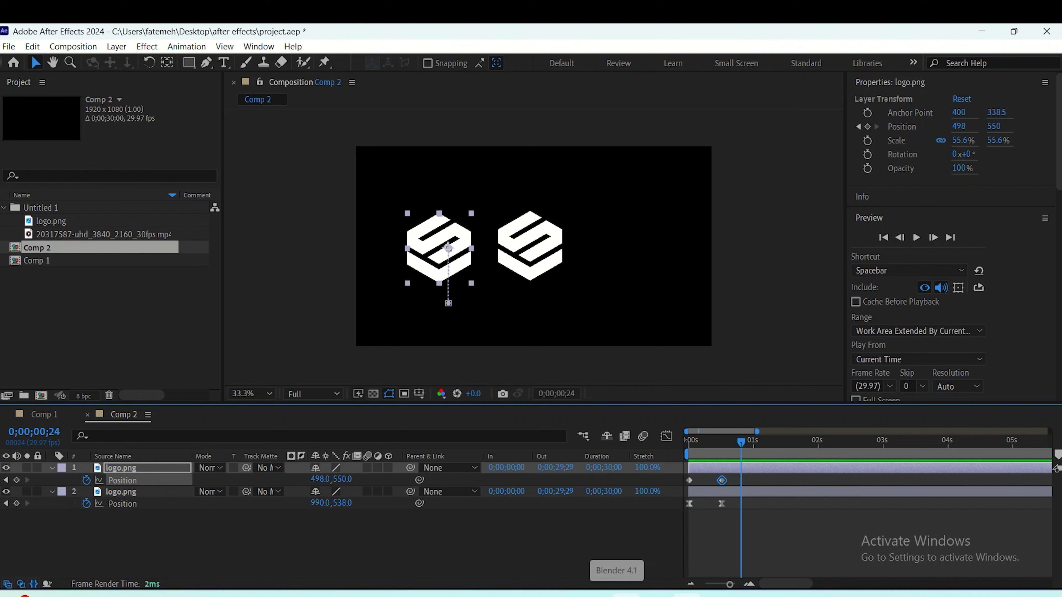
key(space)
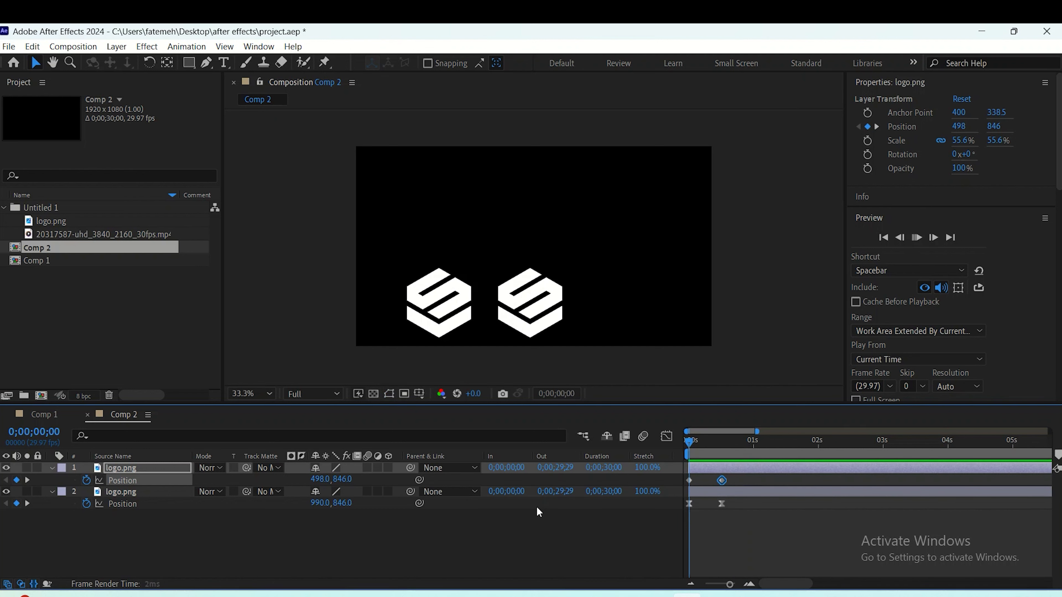
click(791, 446)
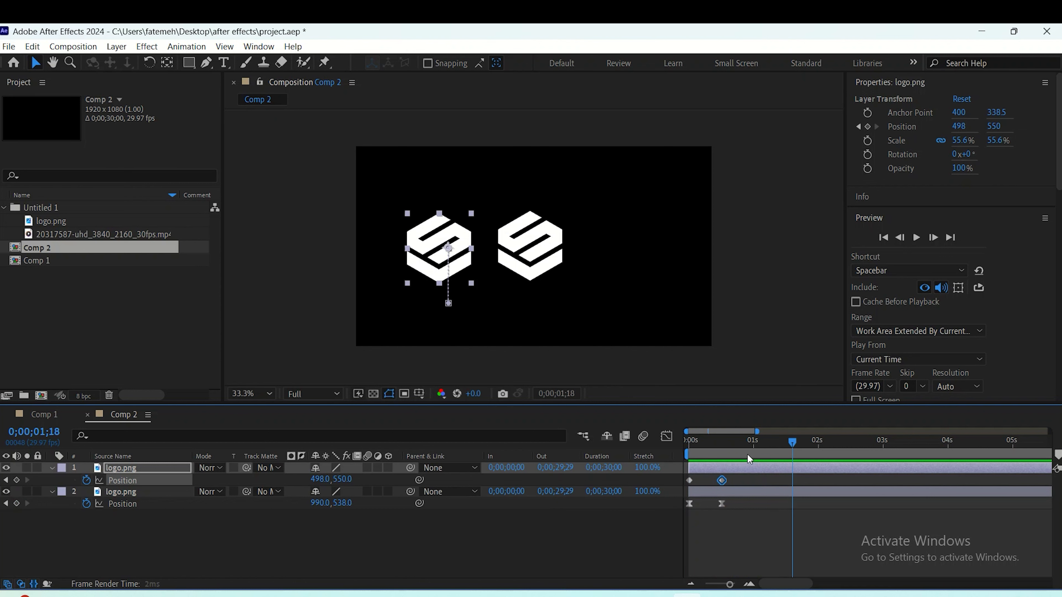
key(space)
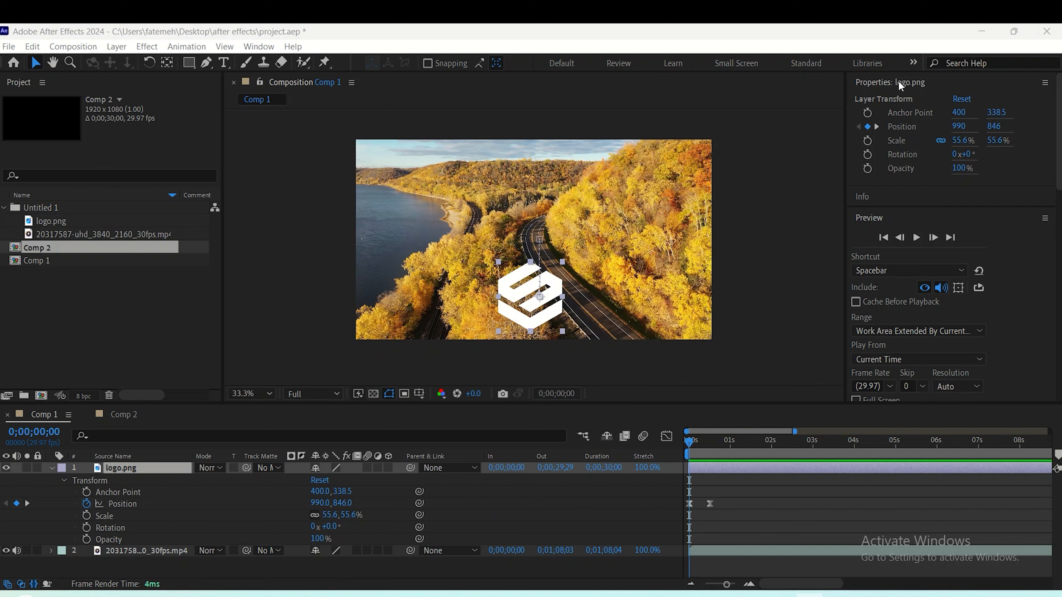
- In Comp 1, keyframe the logo's Opacity at 100% at 0;00;00;14 and 0% at 0;00;00;00, and preview the fade-in
drag(690, 444, 709, 449)
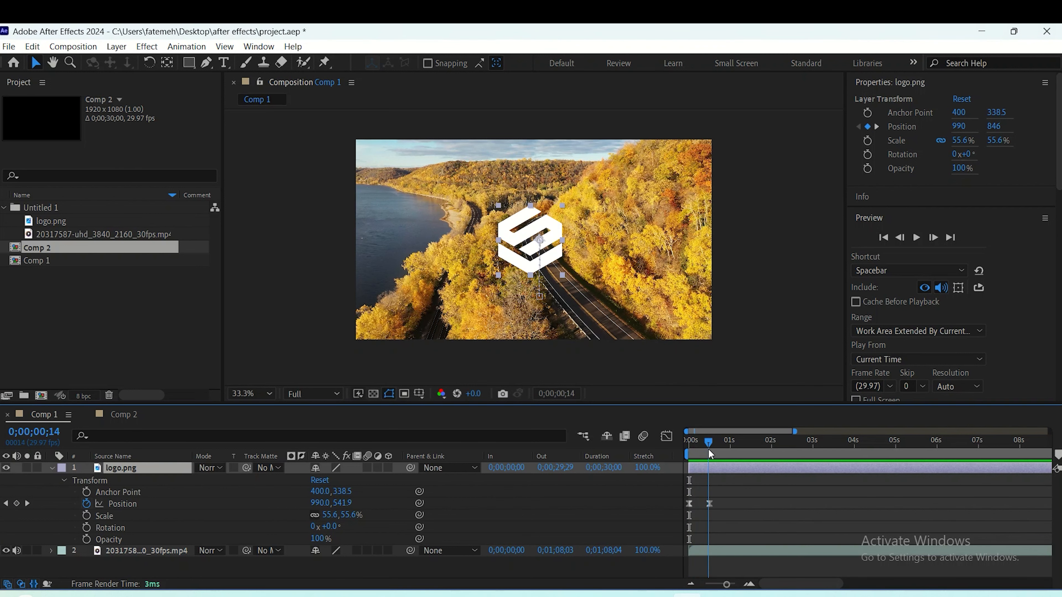
click(86, 539)
drag(706, 447, 689, 446)
drag(318, 540, 254, 538)
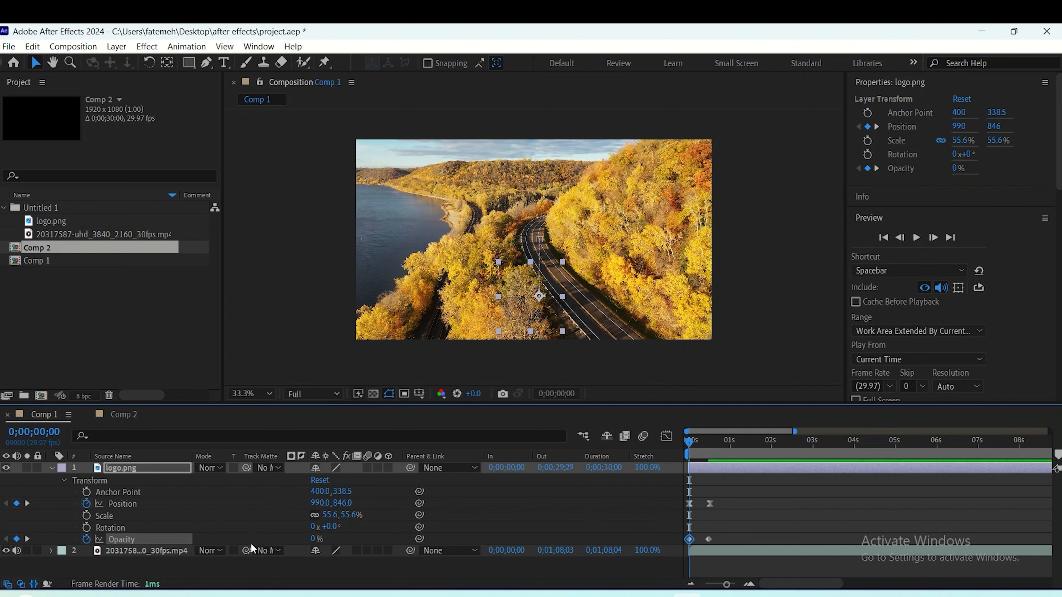
key(space)
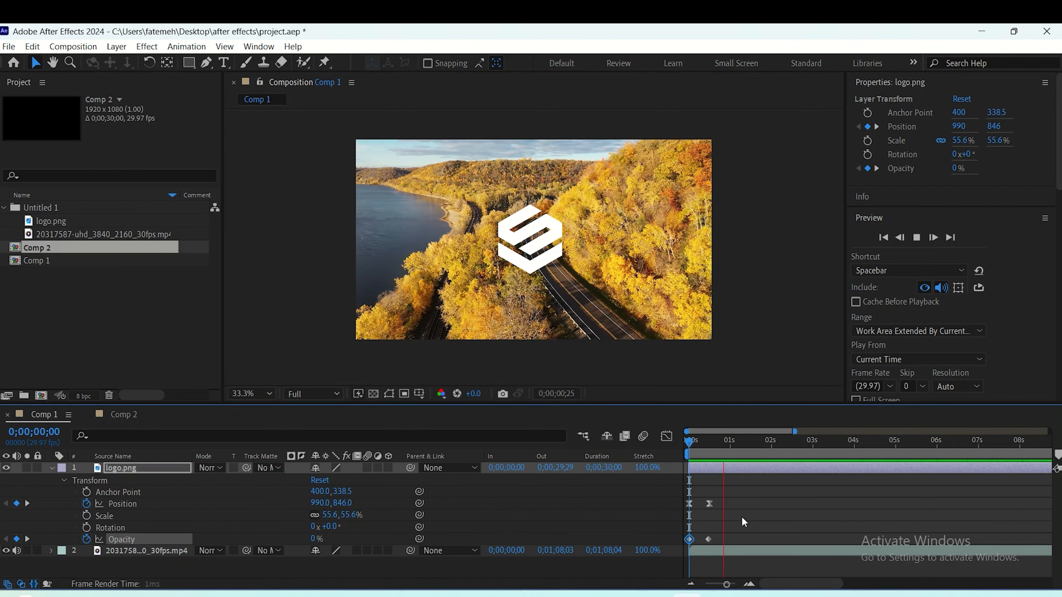
key(space)
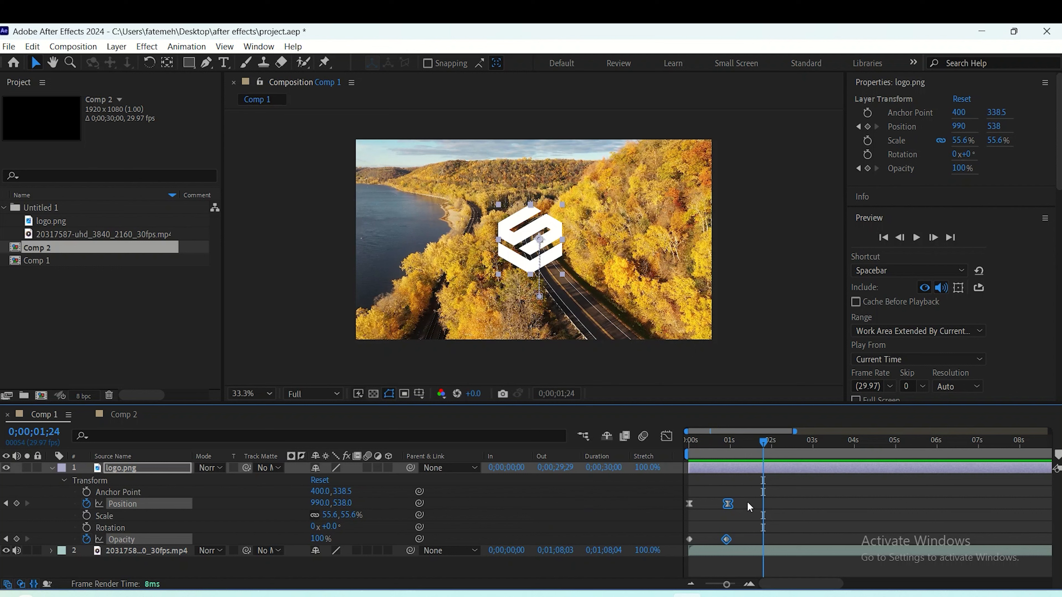
- Show the logo's Position keyframes as a speed graph in the Graph Editor
drag(746, 501, 685, 507)
click(666, 436)
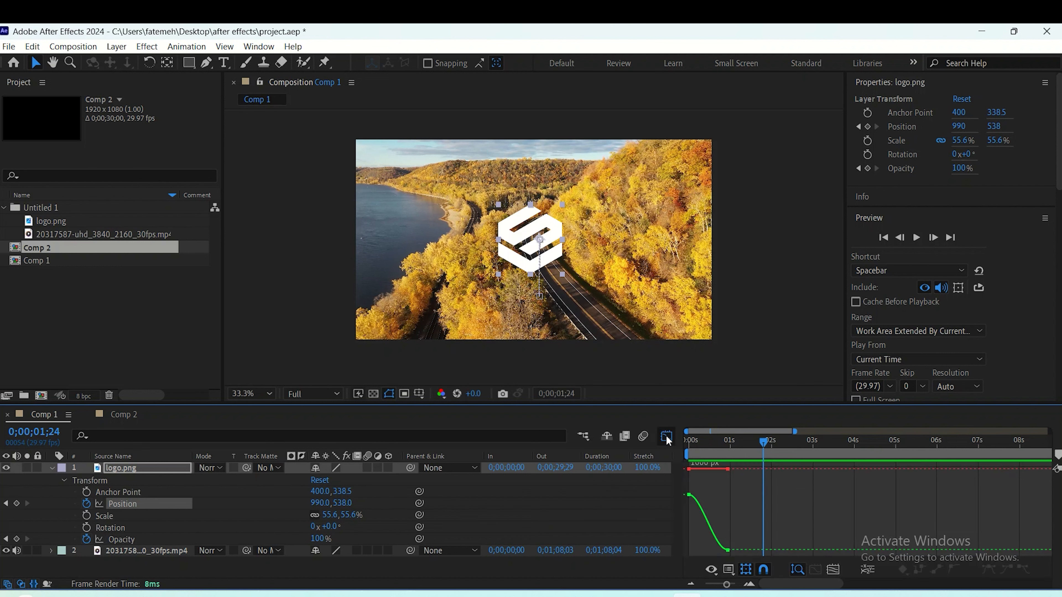
right_click(723, 500)
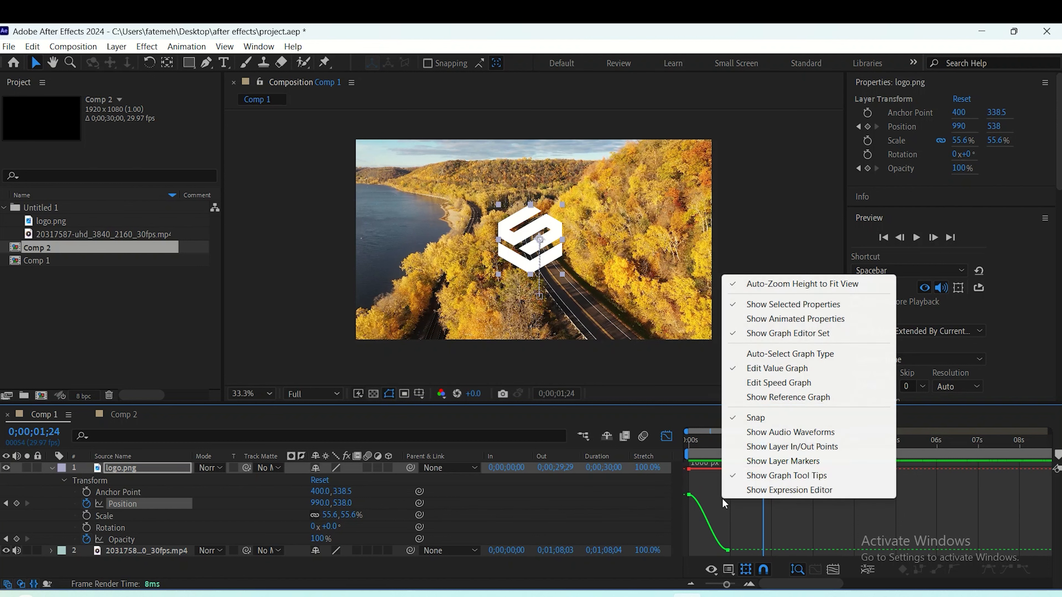
click(777, 384)
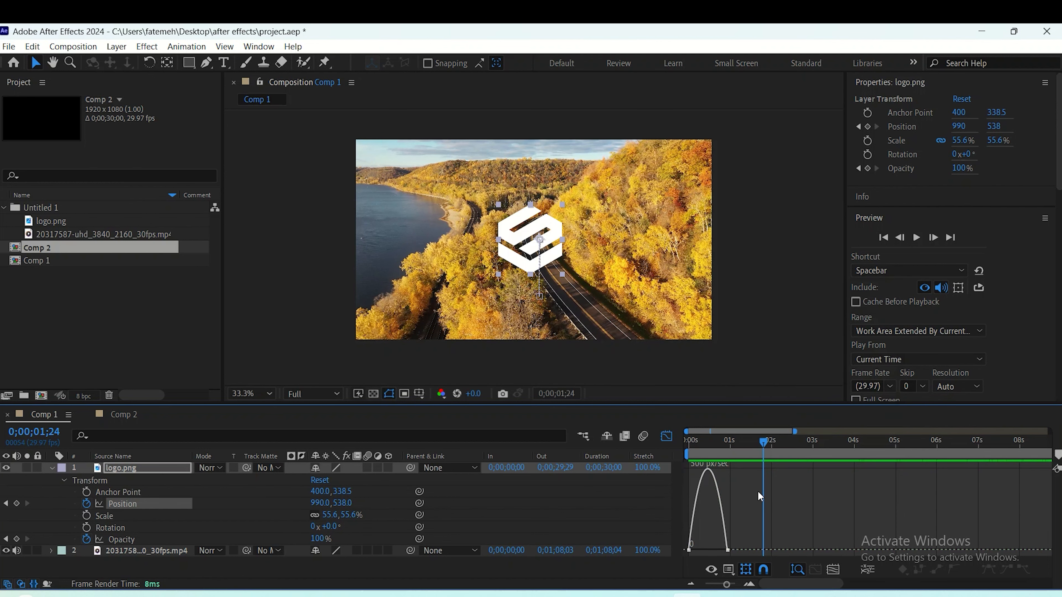
- Try reshaping the logo's Position speed curve to peak near the start, preview it, and close the Graph Editor
drag(739, 539, 708, 551)
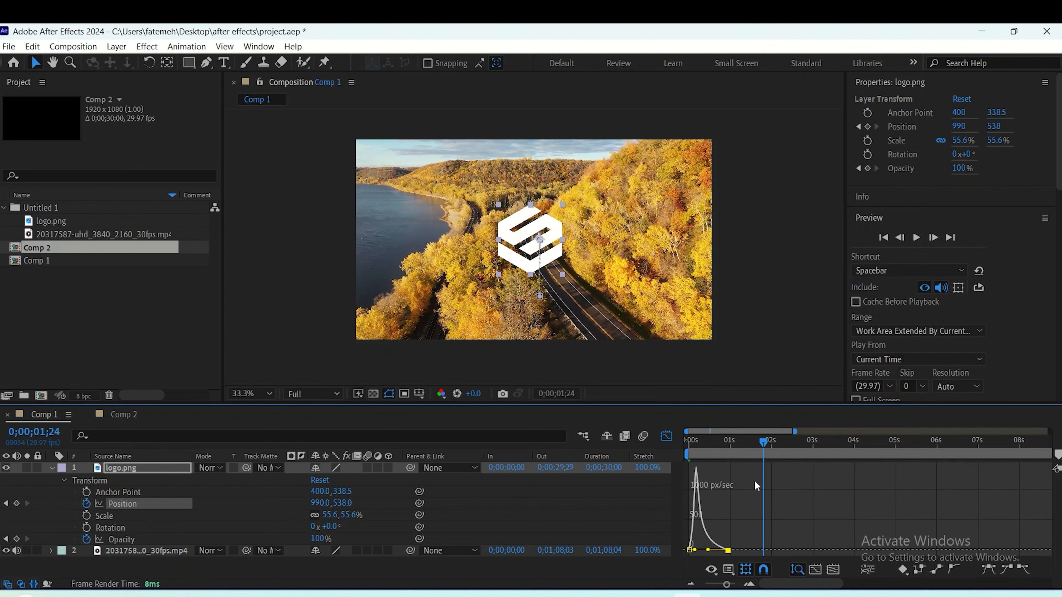
key(space)
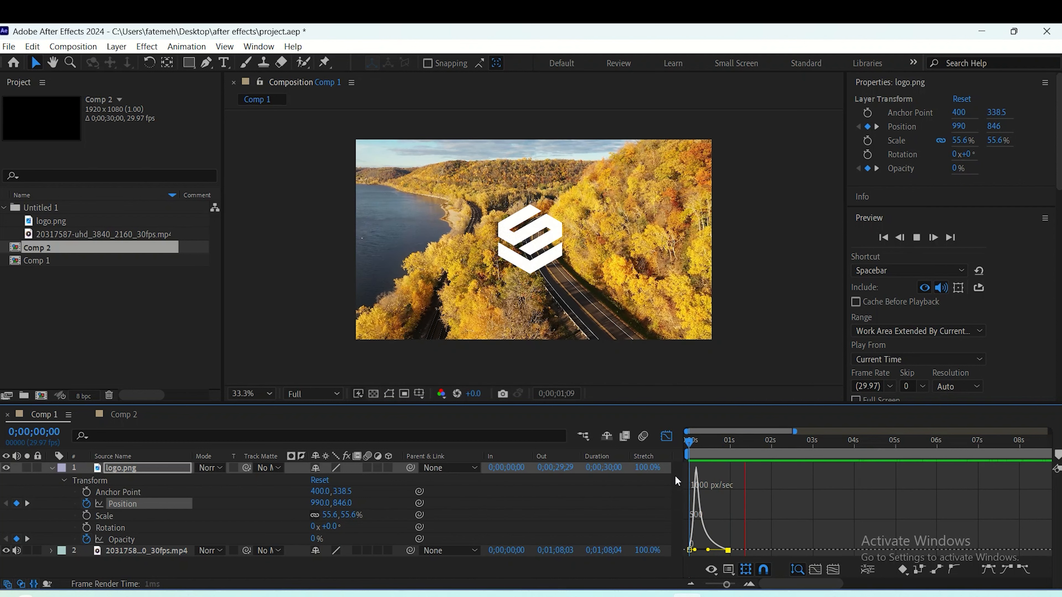
key(space)
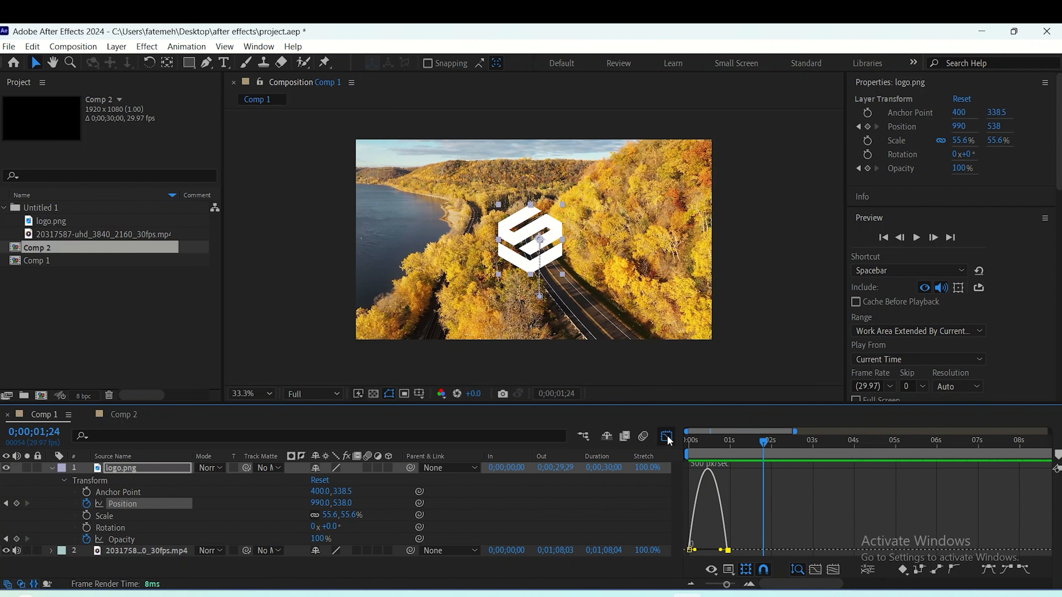
click(666, 437)
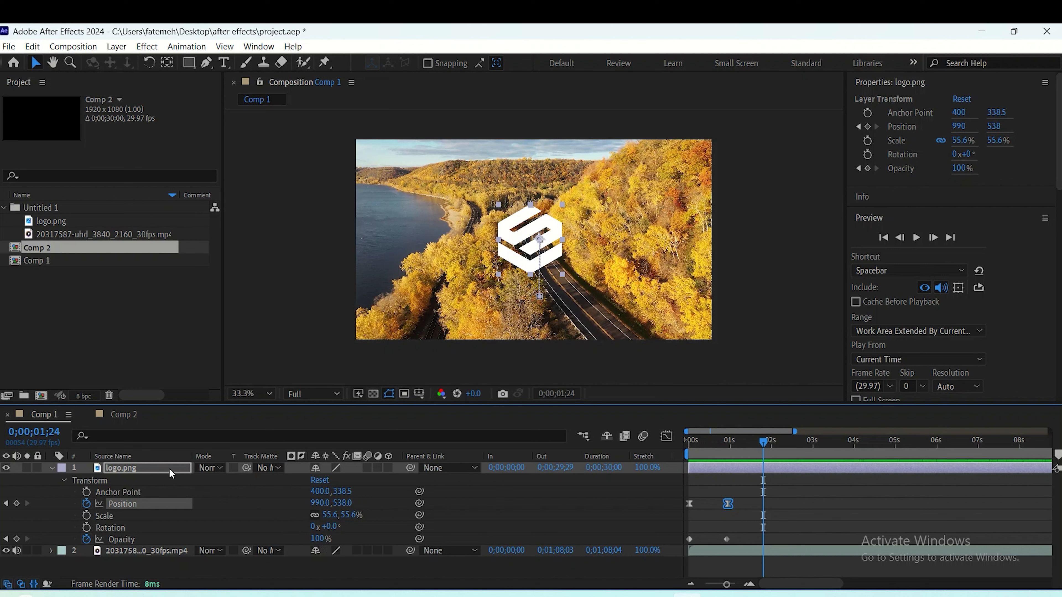
- Show only the logo layer's keyframed properties in the timeline, and collapse the layer again
key(u)
key(u)
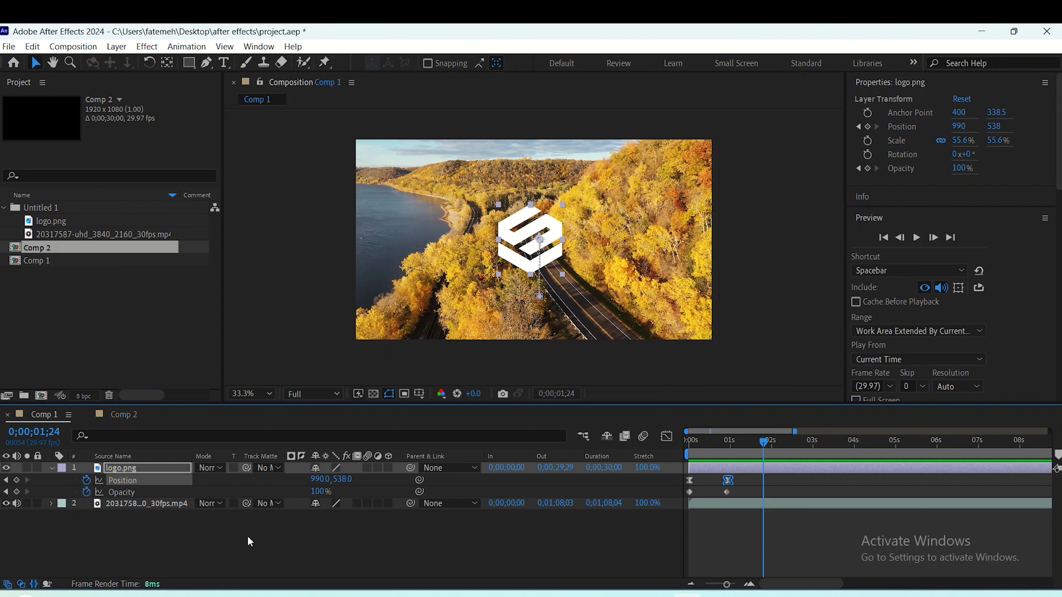
key(u)
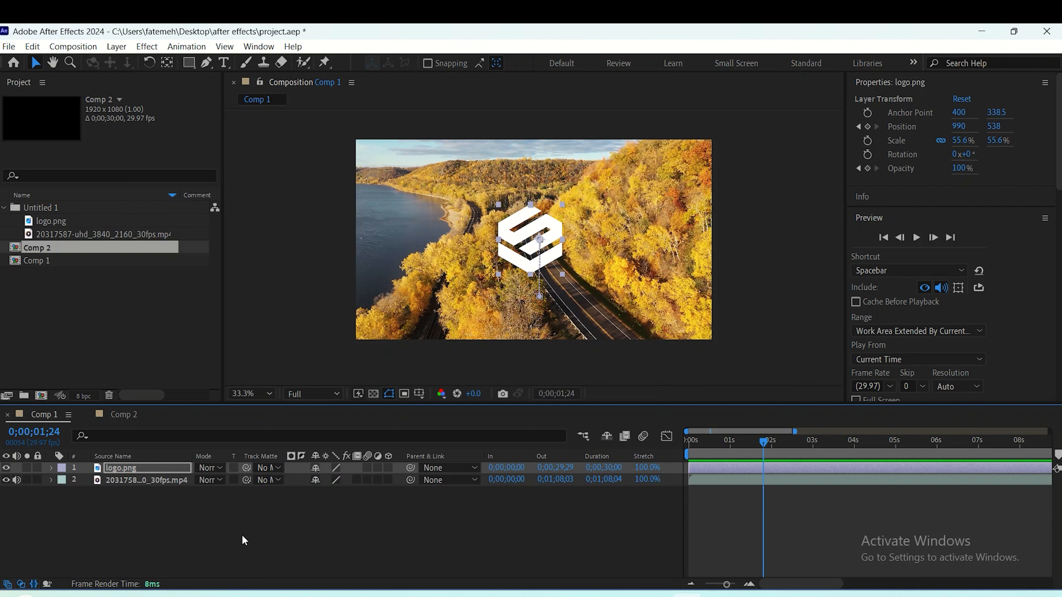
- Reveal the logo layer's Scale, Rotation, Position and Opacity properties one at a time, hiding each again
key(s)
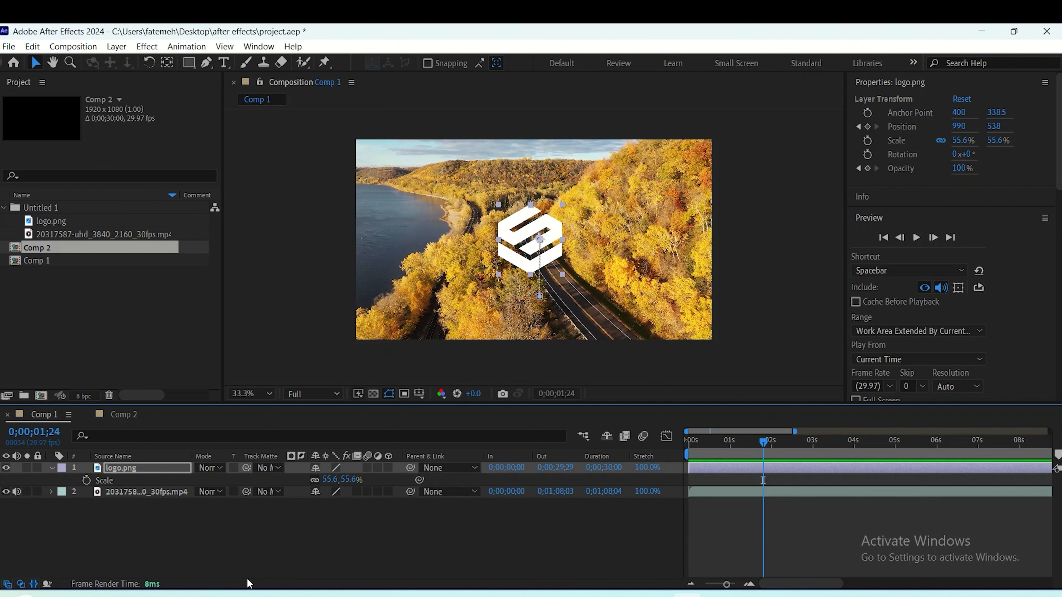
key(s)
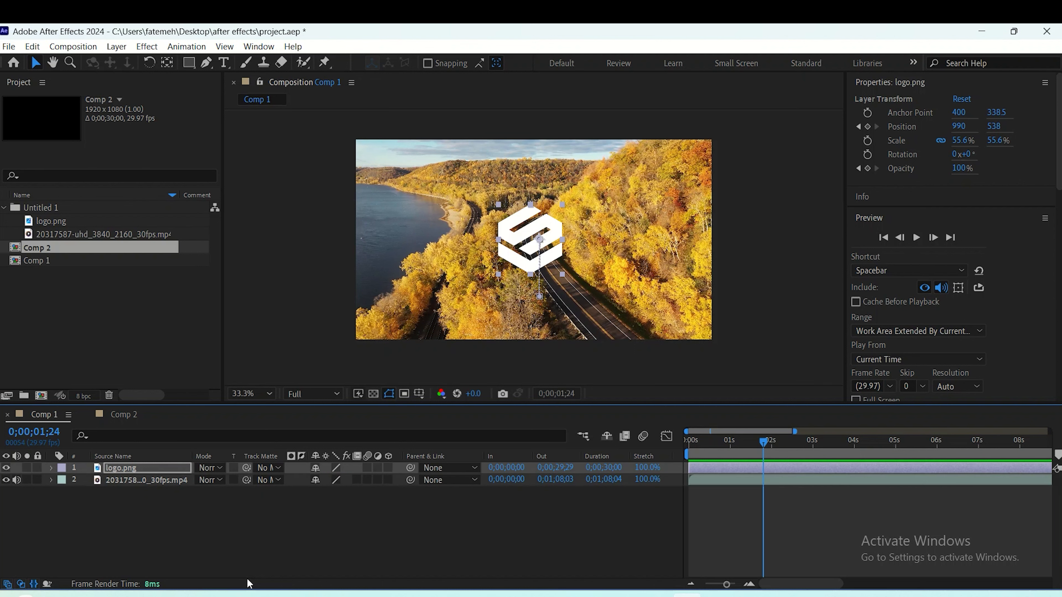
key(r)
key(r)
key(p)
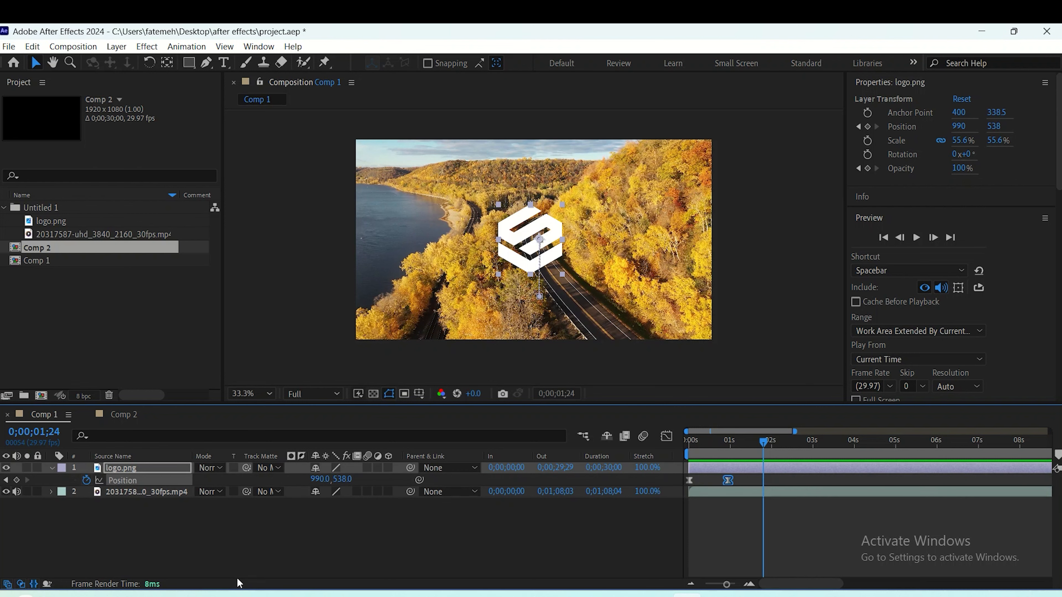
key(p)
key(t)
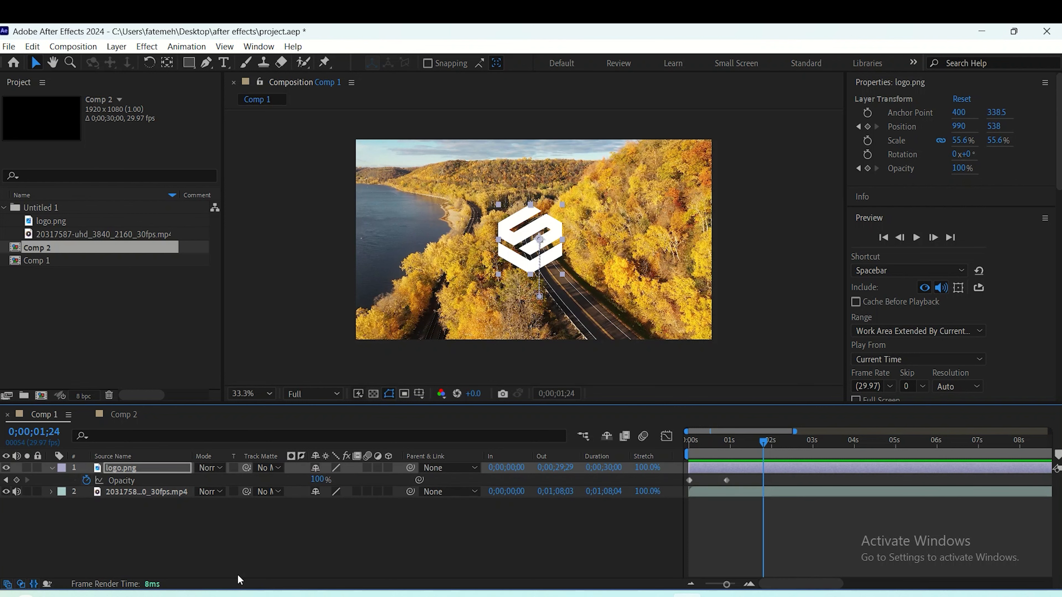
key(t)
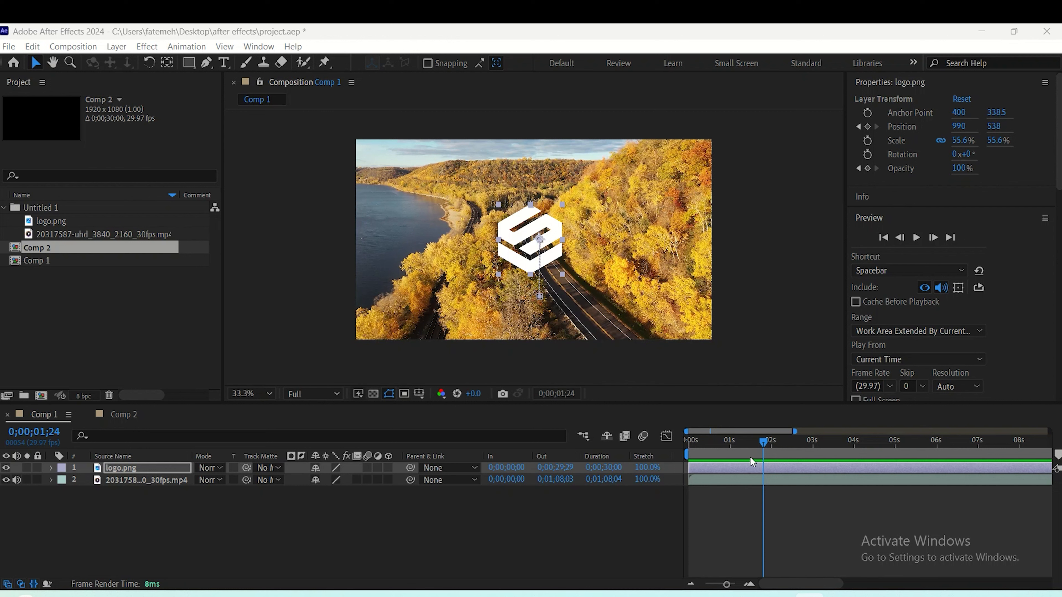
- Deselect the logo layer and choose the Star Tool from the shape tools
click(788, 107)
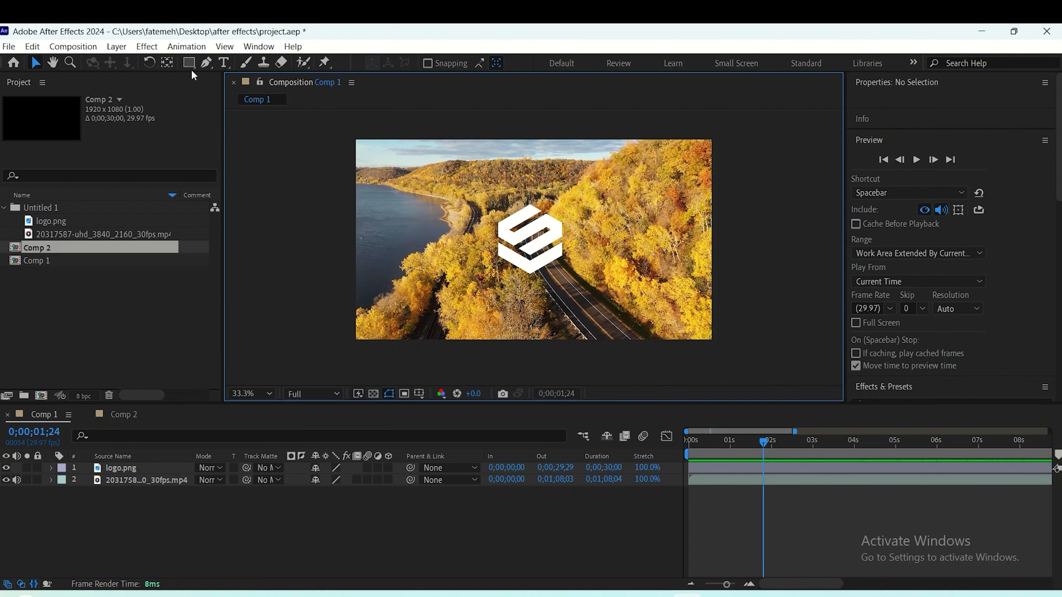
click(225, 64)
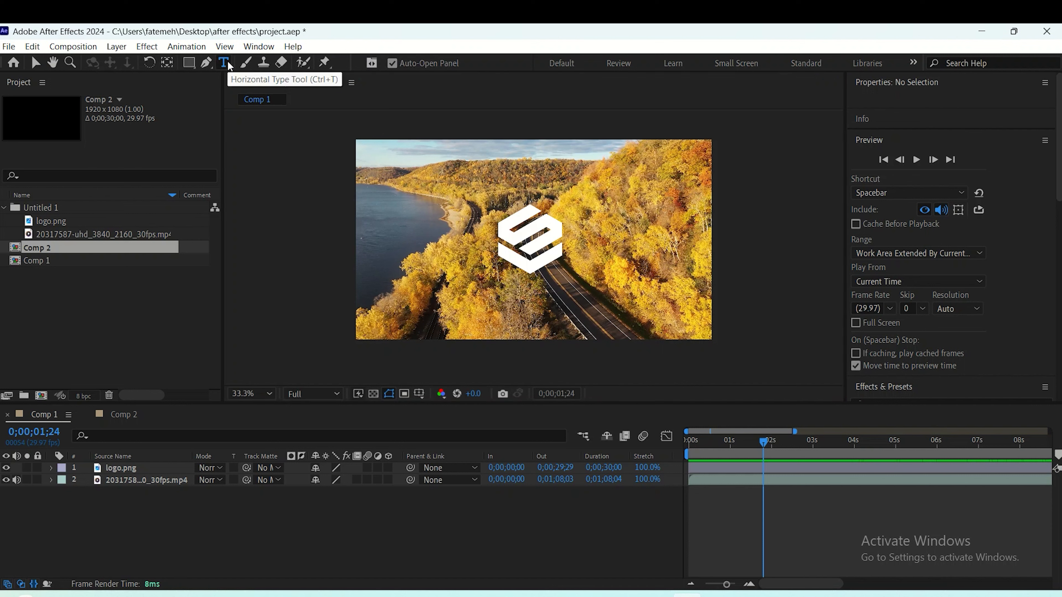
click(196, 67)
click(195, 66)
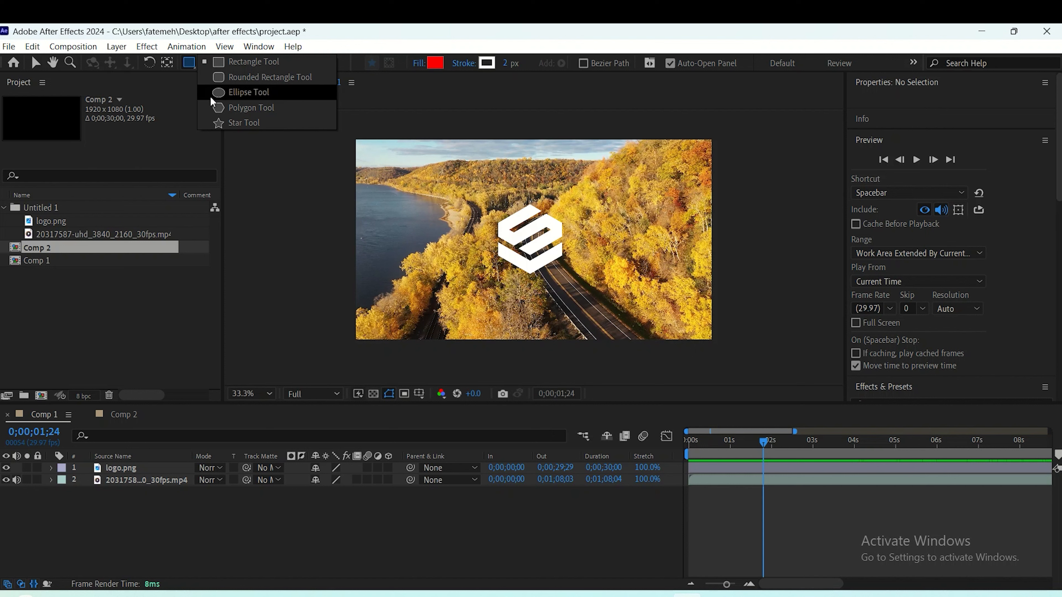
click(232, 122)
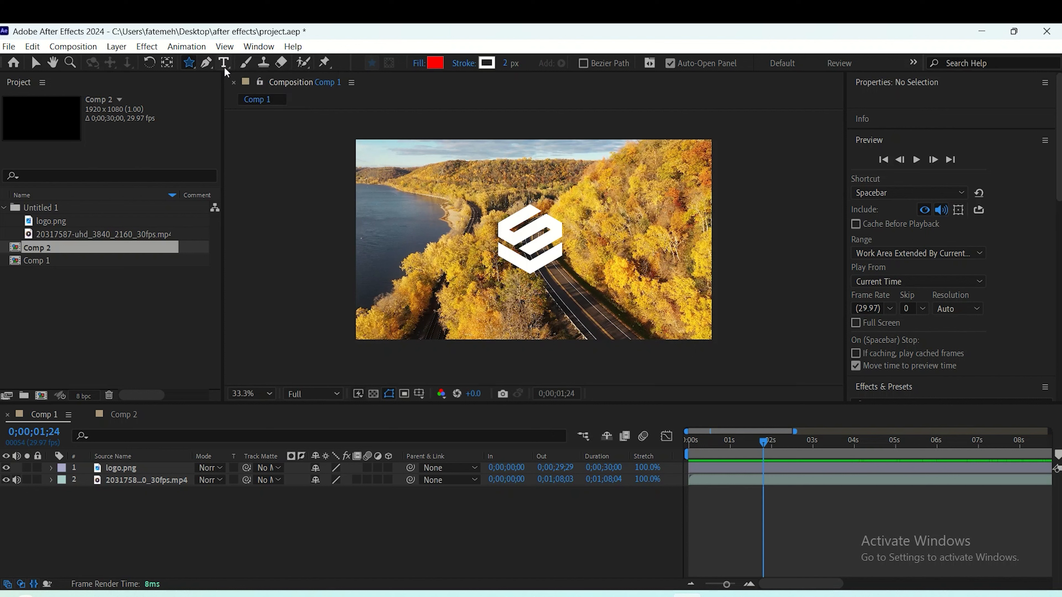
- Add a text layer reading "After Effects" over the lower part of the footage in Comp 1
click(224, 62)
click(443, 283)
text(A)
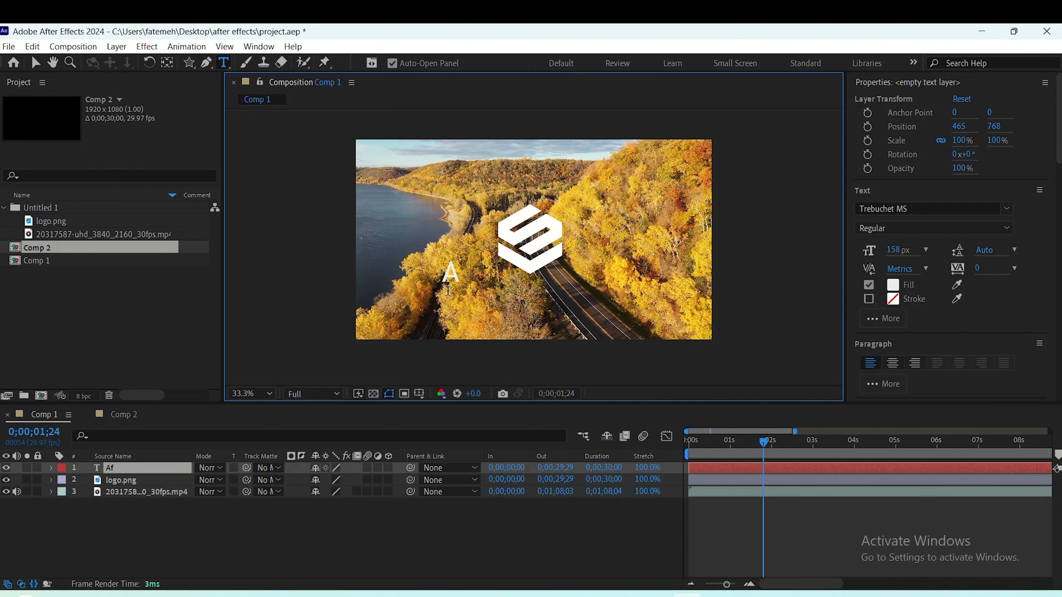
text(fter Effects)
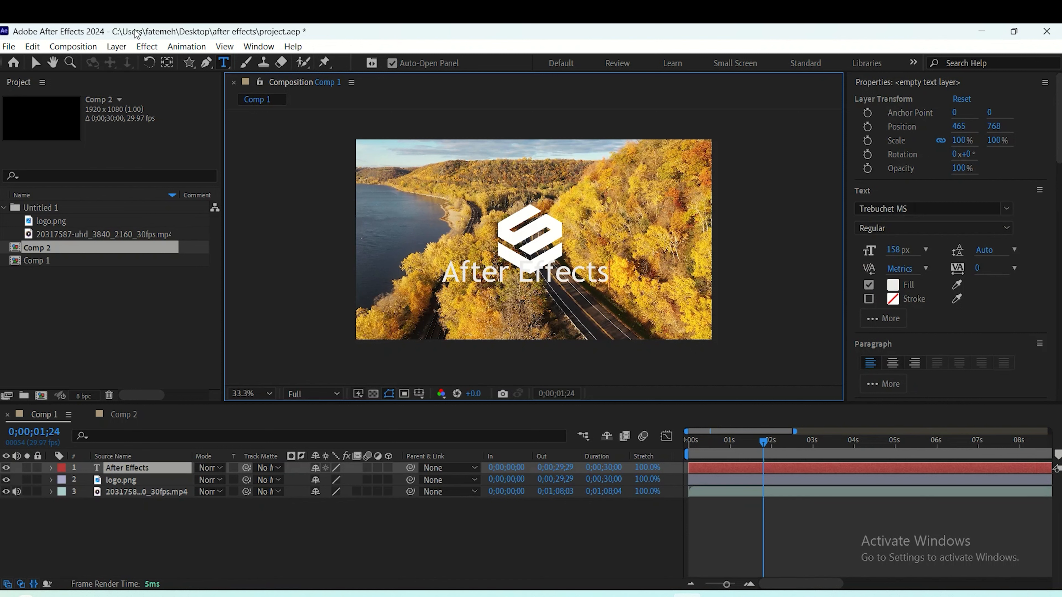
- Move the "After Effects" text layer down below the logo, to a position of about 507, 876
click(36, 63)
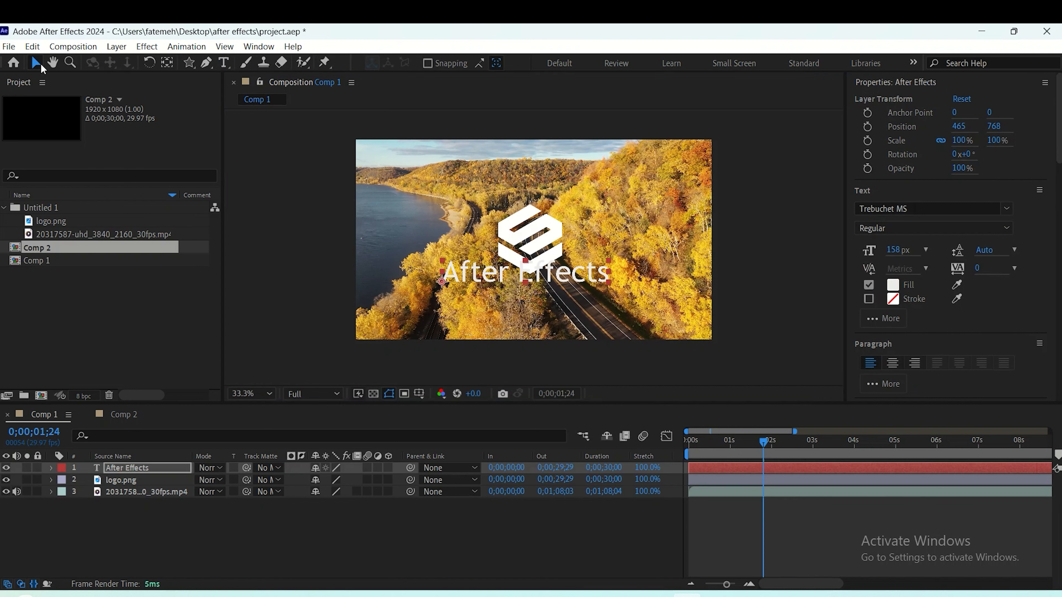
click(561, 281)
drag(561, 281, 566, 298)
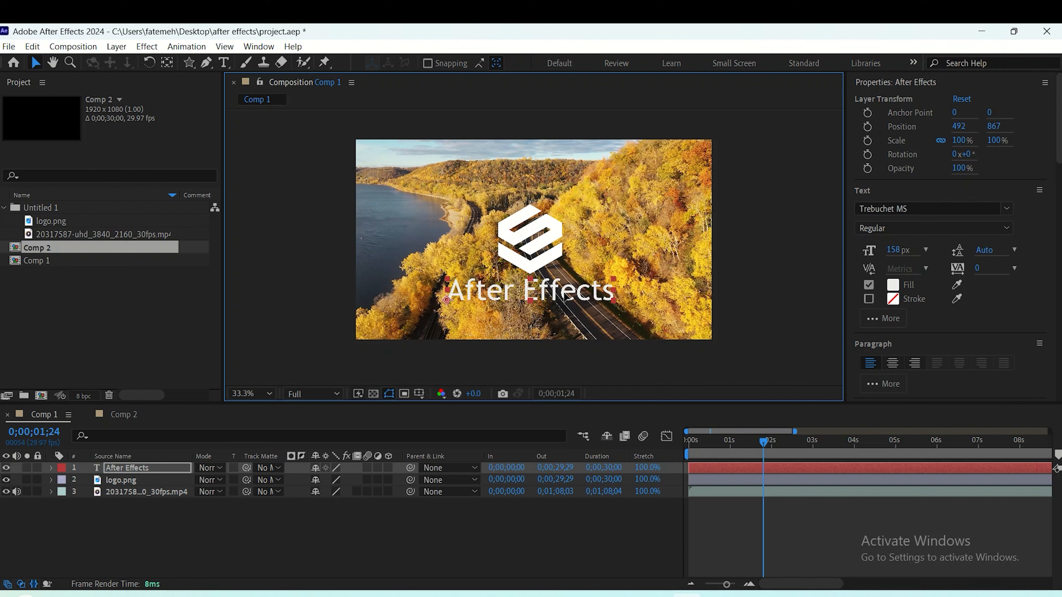
drag(566, 296, 569, 299)
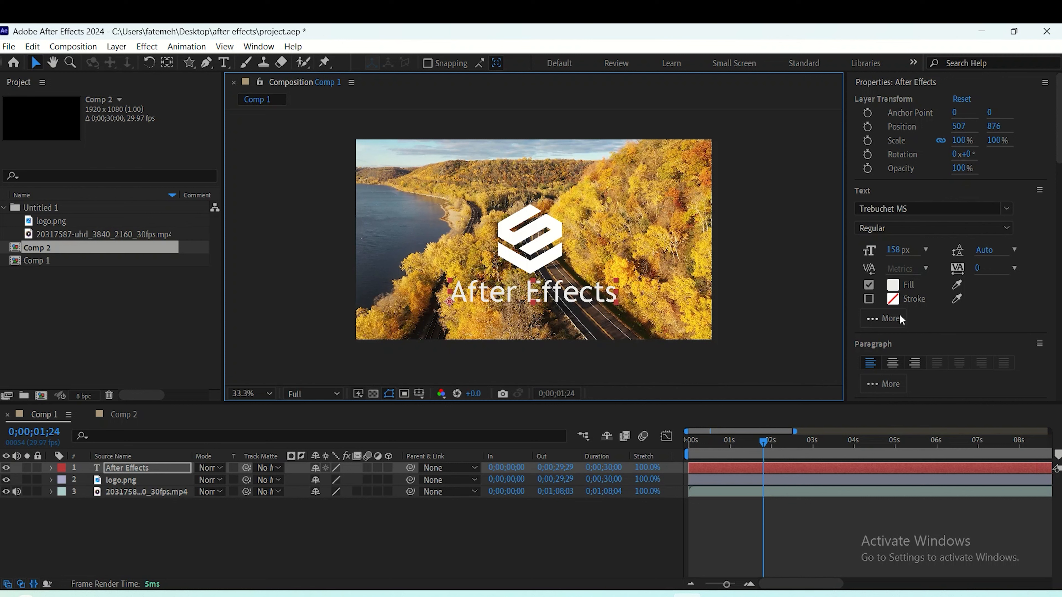
- Start the text layer at 0;00;00;25, preview the animation, and center the text horizontally in the composition
drag(689, 468, 723, 469)
drag(769, 442, 704, 452)
key(space)
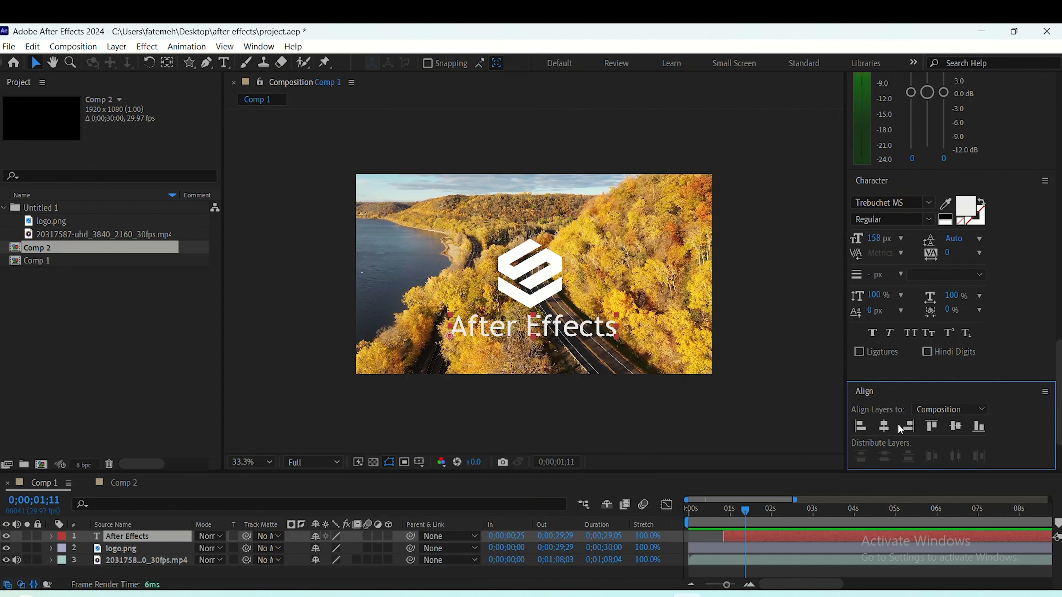
click(885, 424)
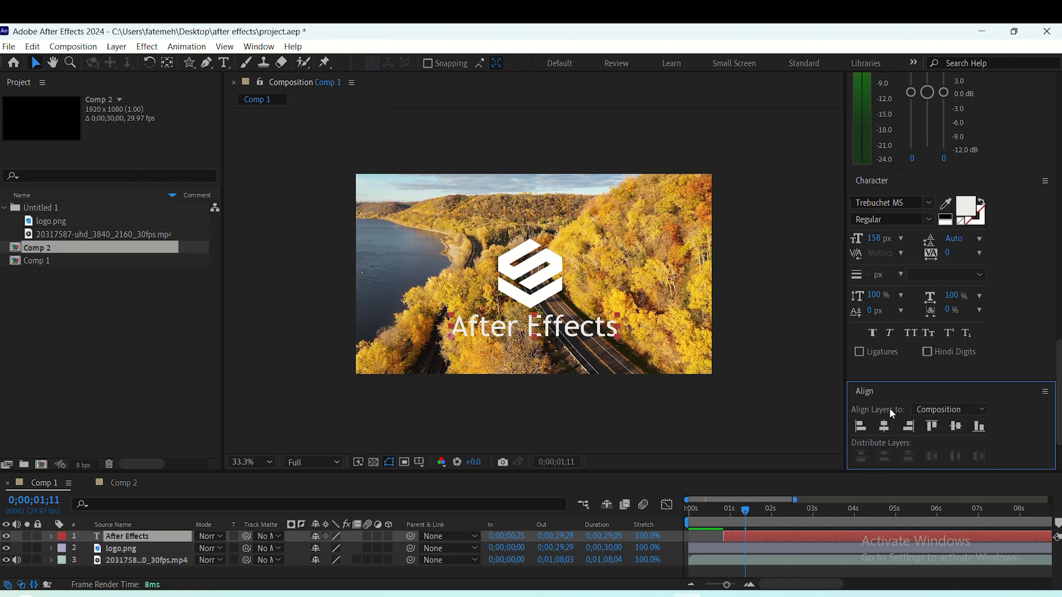
- Find the Hue/Saturation effect by searching for "hue" and apply it to the road footage layer in Comp 1
key(ctrl+5)
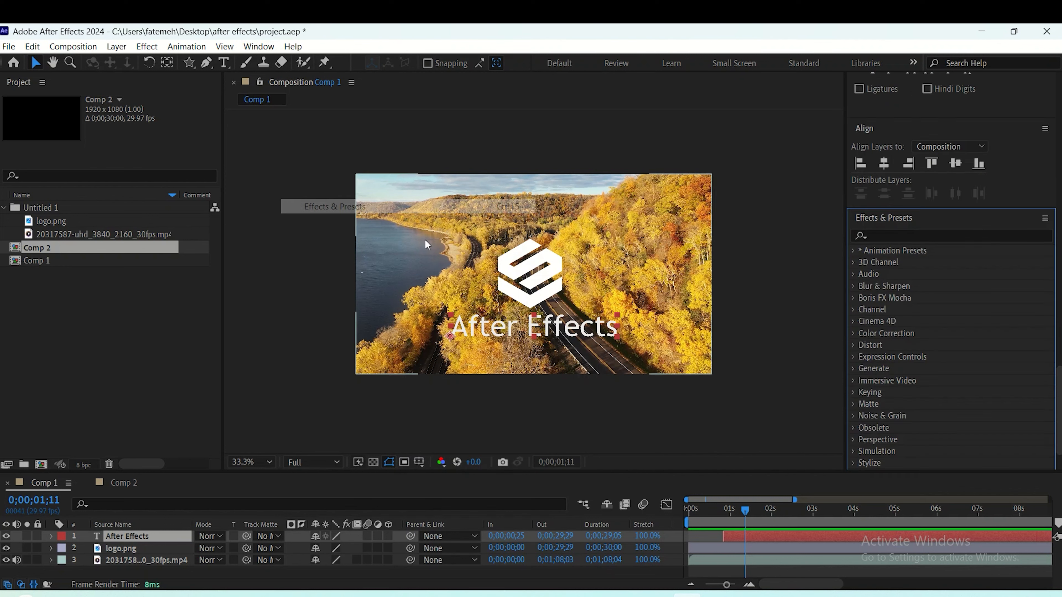
click(896, 234)
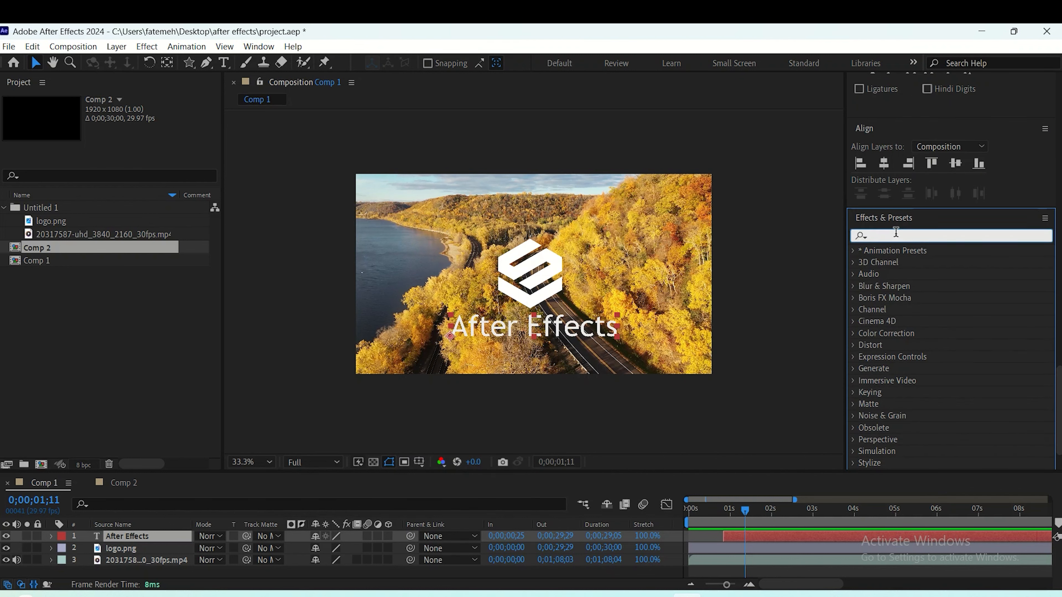
text(hu)
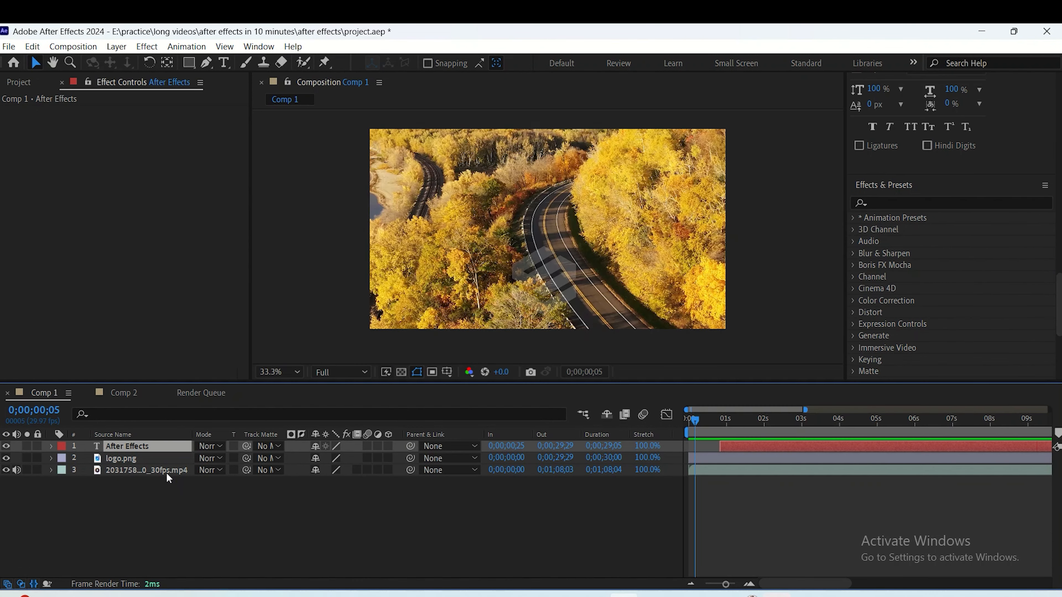
click(169, 478)
click(884, 201)
text(hue)
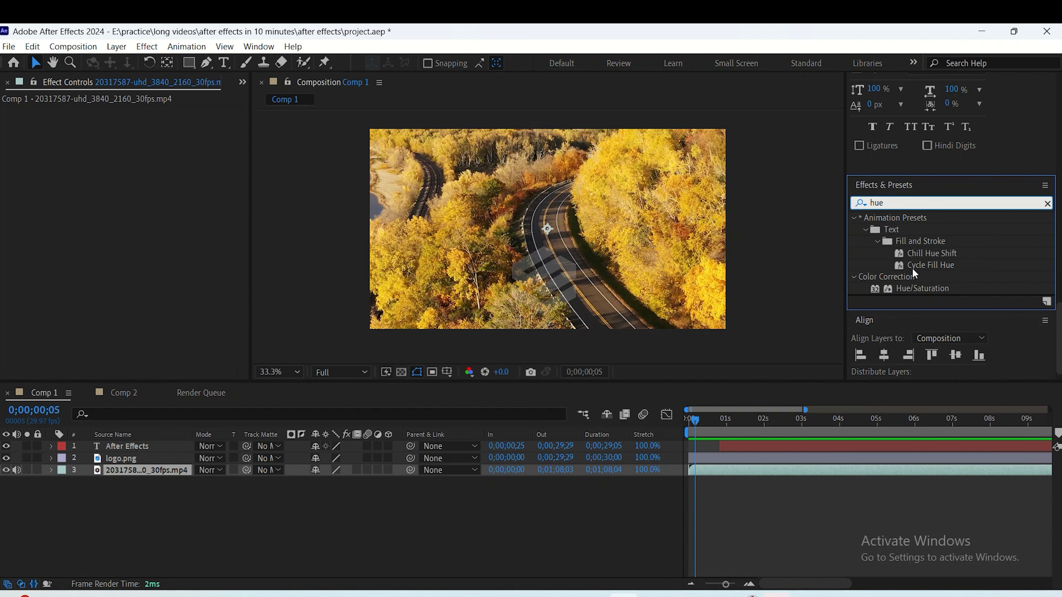
double_click(917, 289)
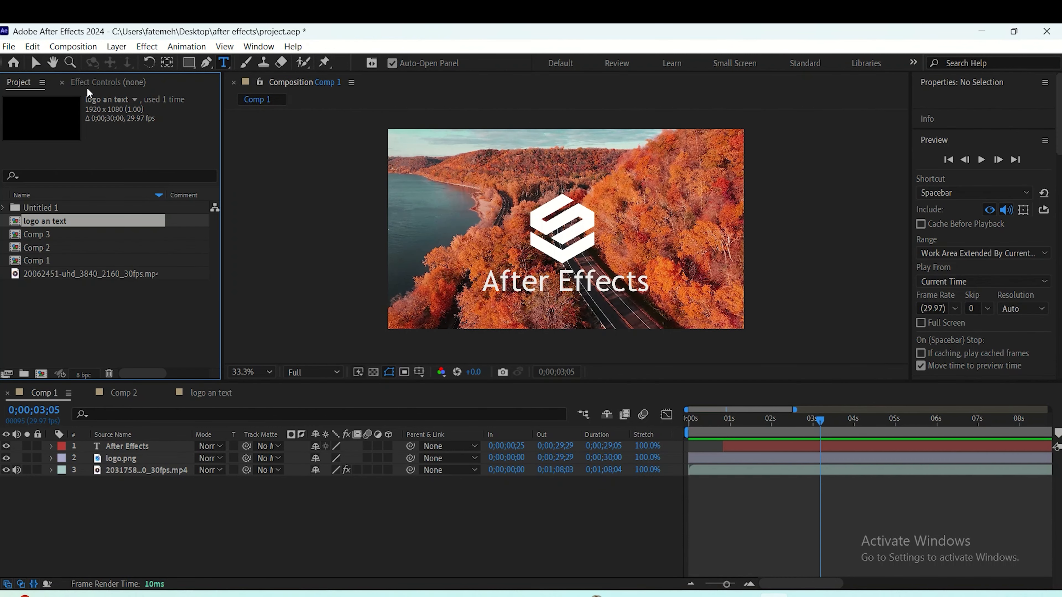
- Set the footage layer's Master Saturation to -100 and Master Lightness to -58 in the Hue/Saturation effect
click(88, 82)
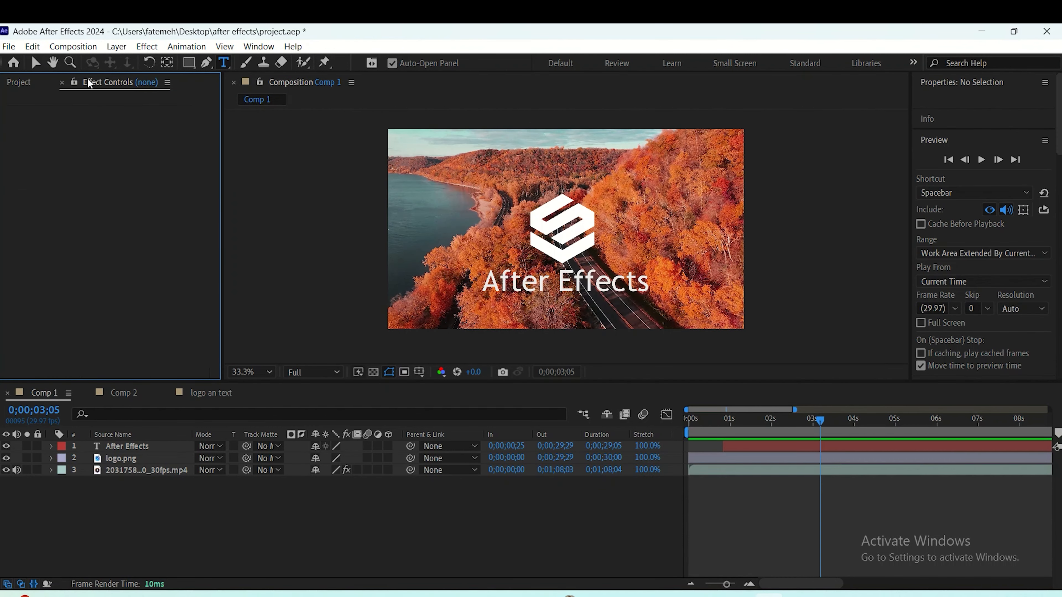
click(140, 469)
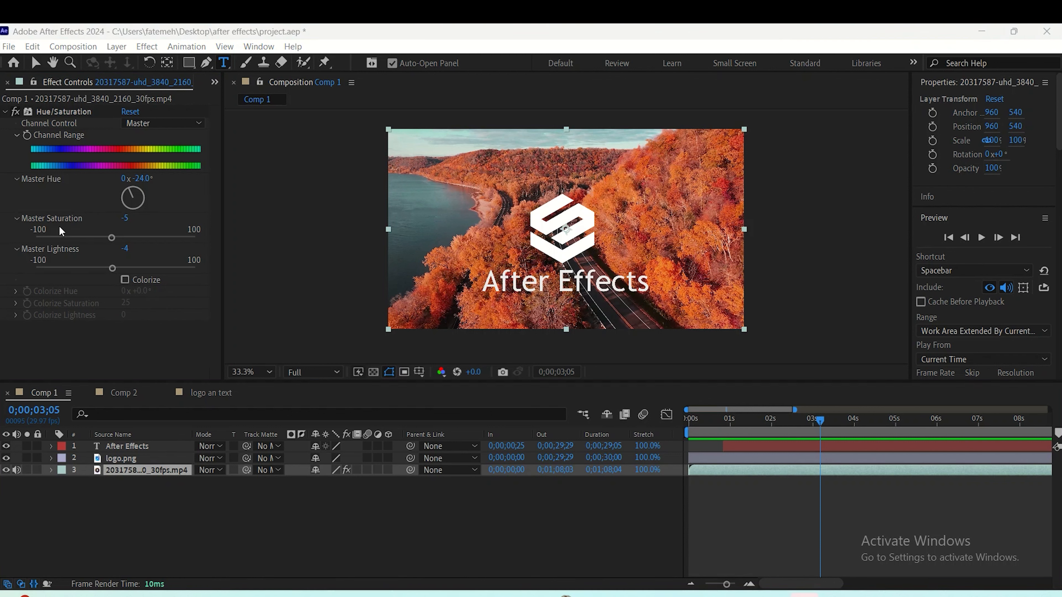
click(44, 237)
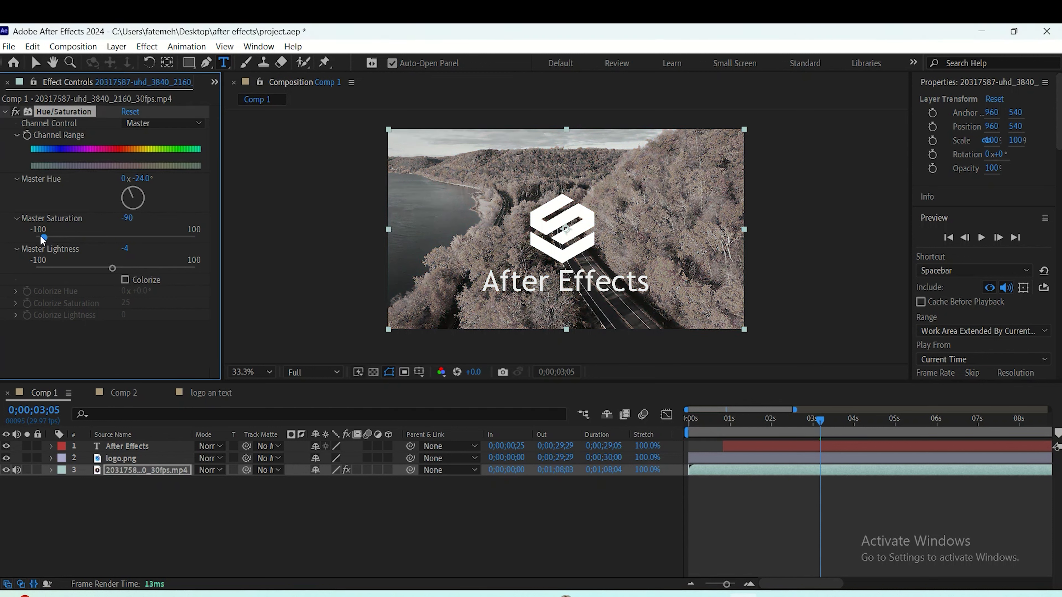
drag(41, 236, 35, 236)
click(70, 266)
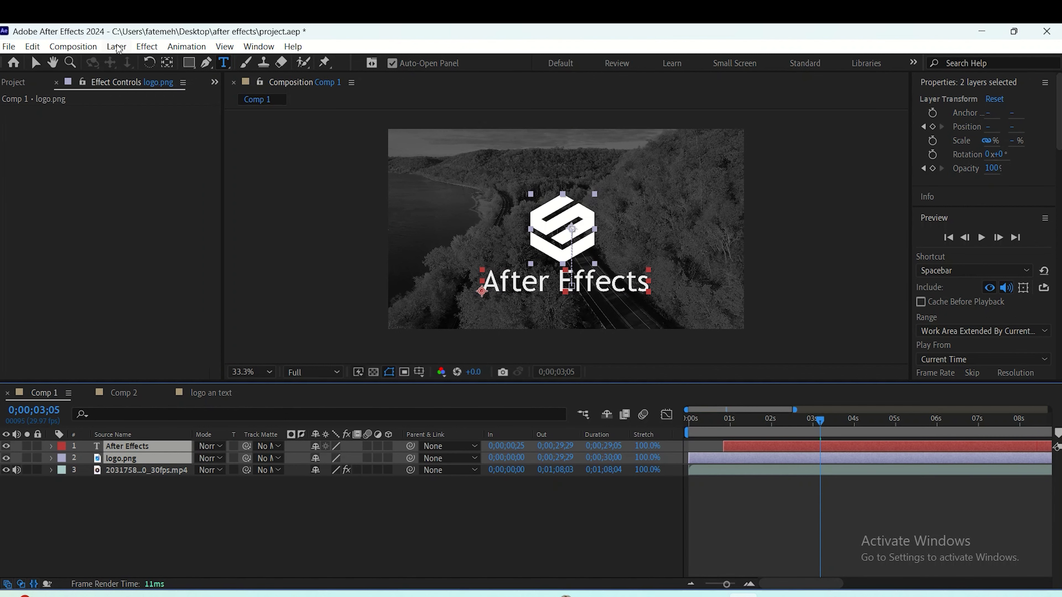
- Pre-compose the text and logo layers into a new composition named "logo and text", moving all attributes into it
click(117, 48)
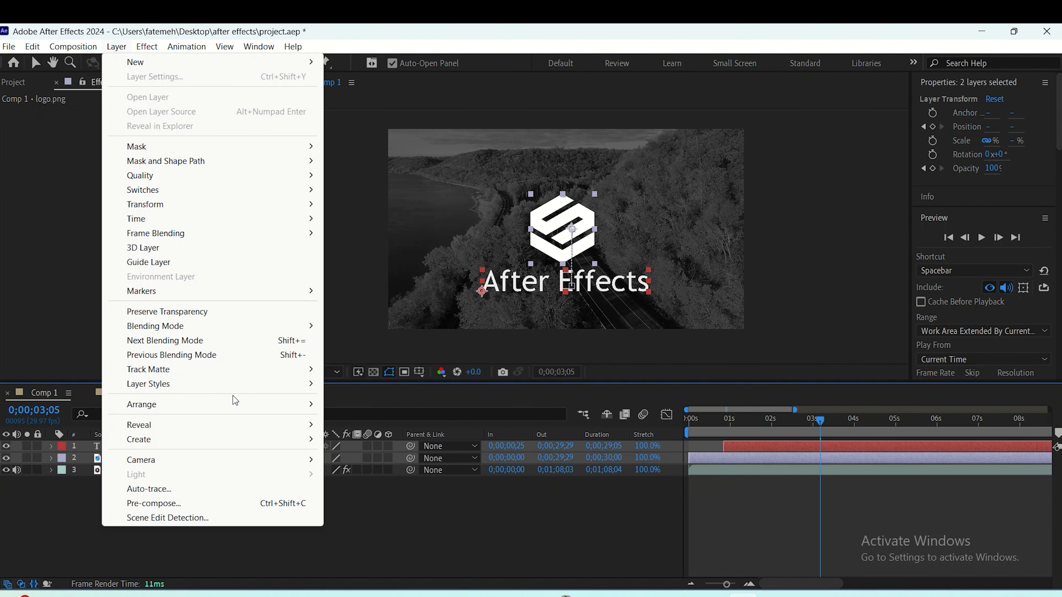
click(222, 504)
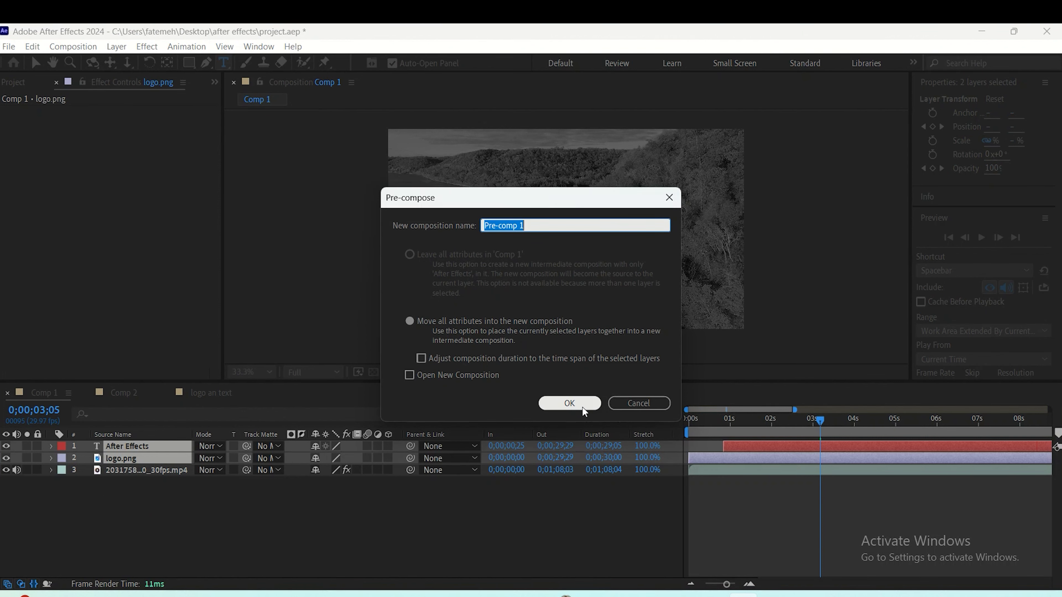
click(582, 406)
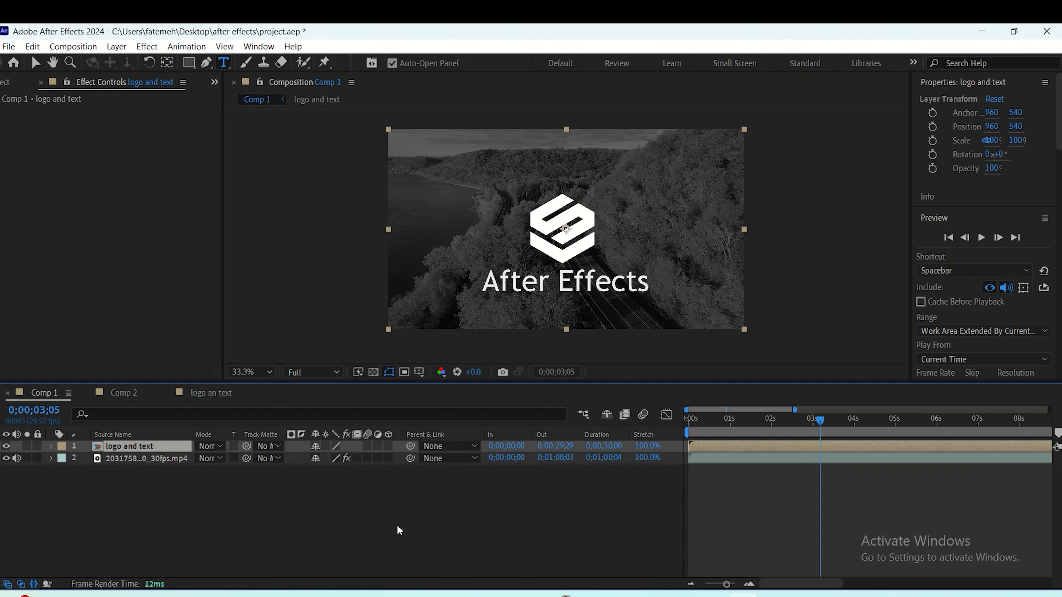
- Create a new 1920x1080, 29.97 fps, 30-second composition and place the 20062451-uhd_3840_2160_30fps.mp4 footage in it
click(5, 81)
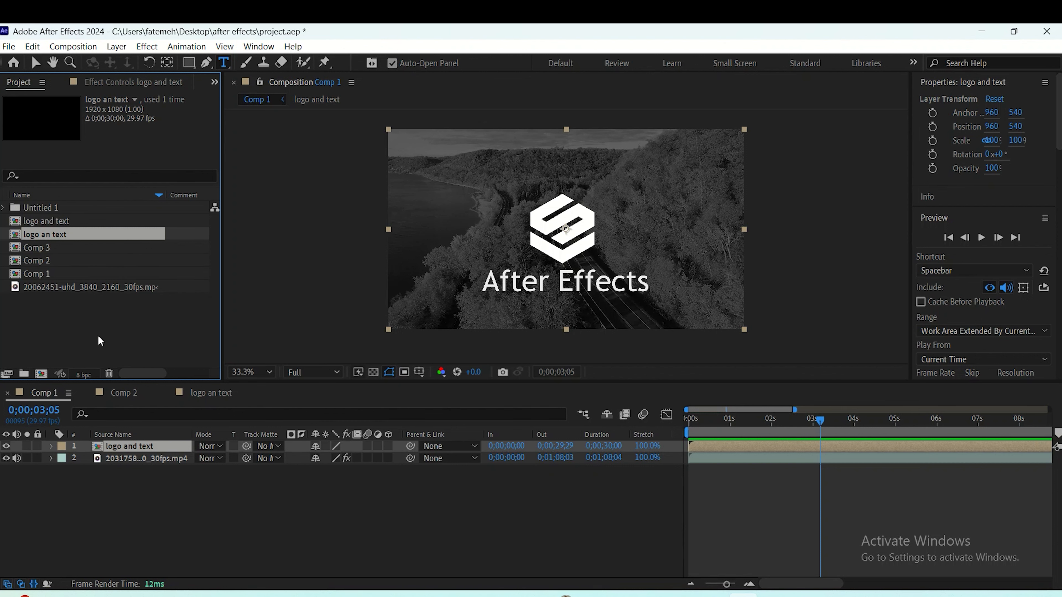
click(41, 373)
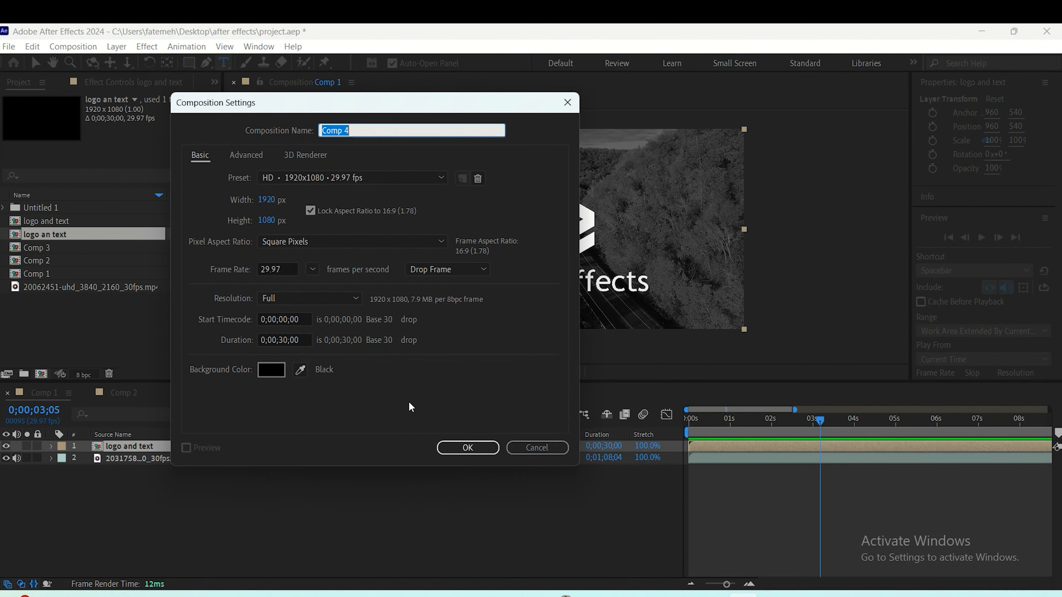
click(445, 447)
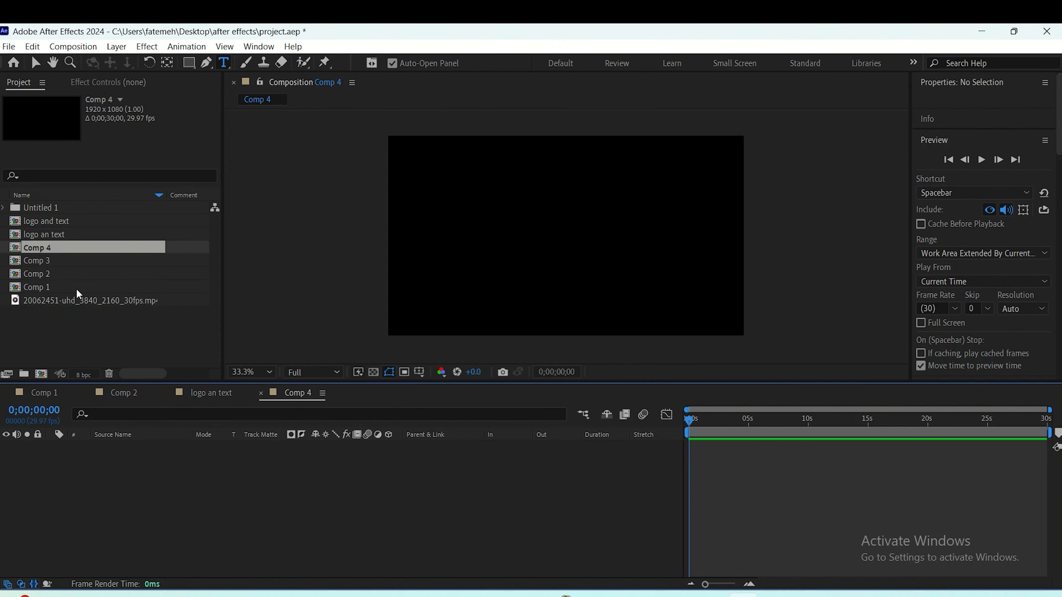
click(63, 300)
drag(64, 302, 564, 261)
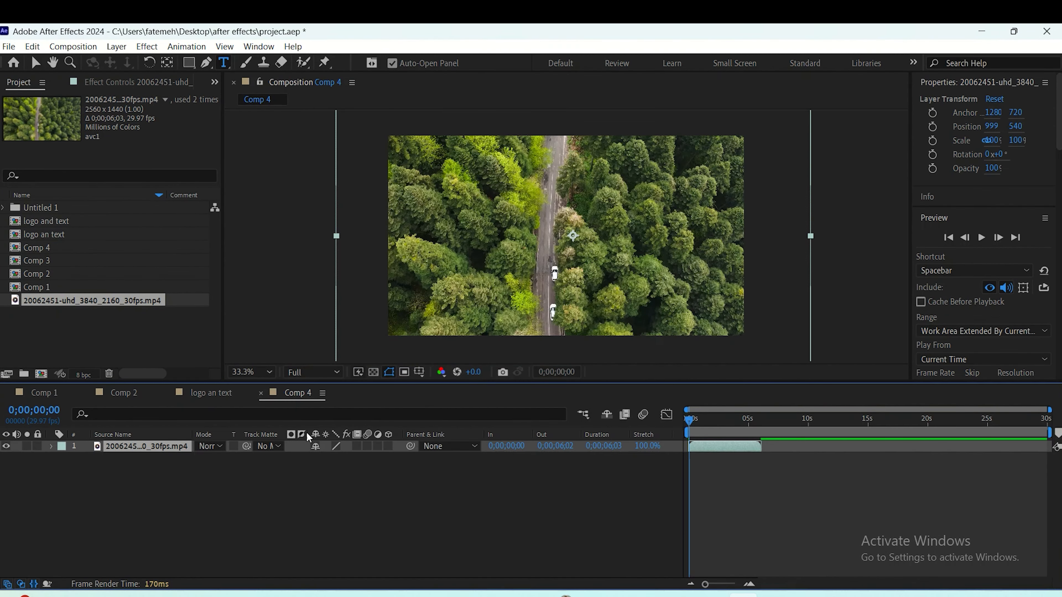
- Scale the forest footage layer to 80% and shift it slightly left so it fills the frame
key(s)
drag(333, 458, 325, 459)
key(v)
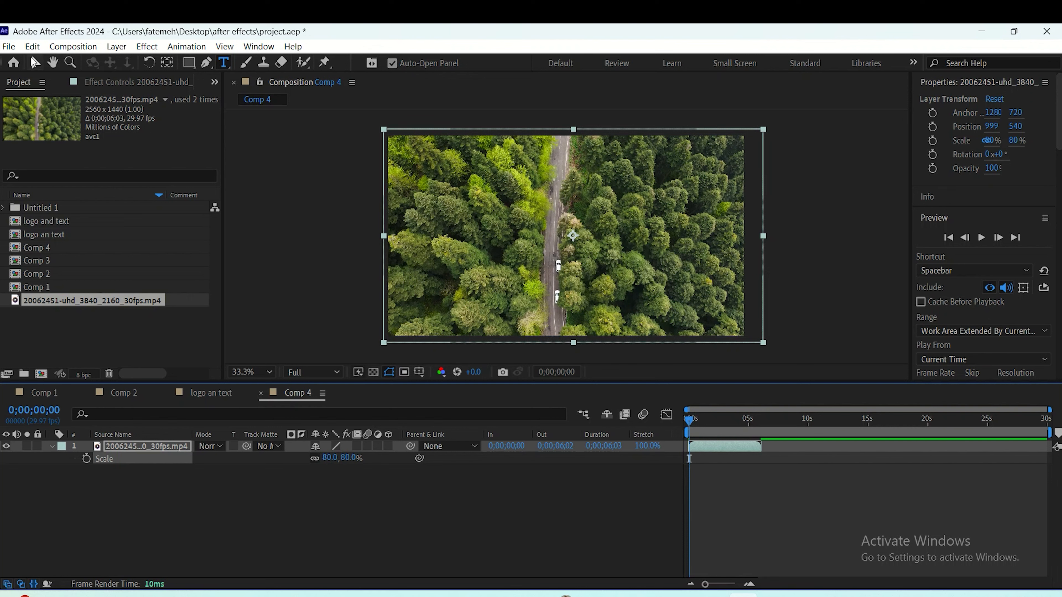
drag(536, 234, 527, 234)
click(497, 510)
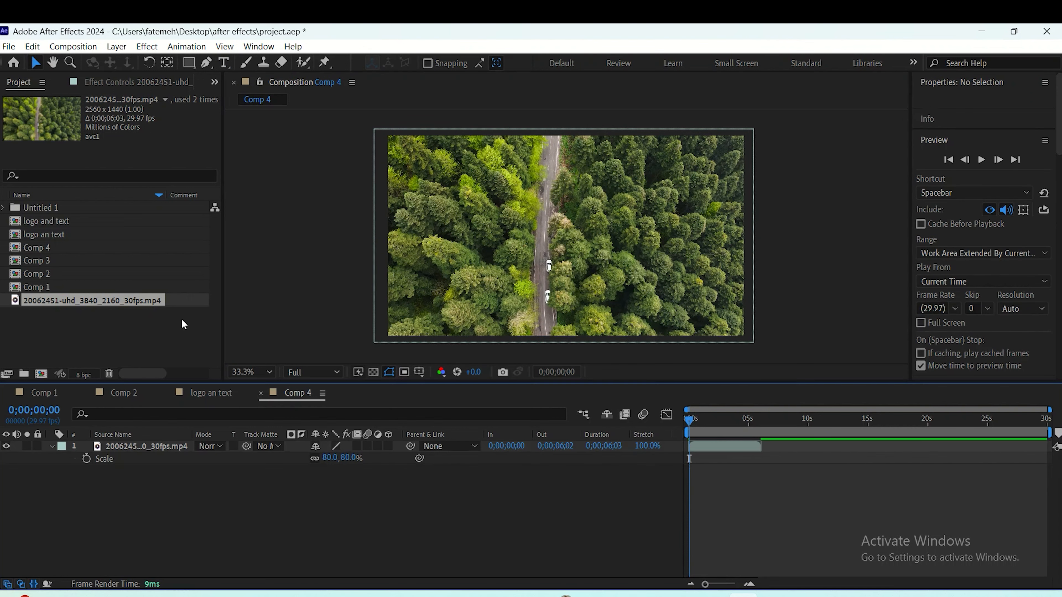
- Add the "logo and text" composition above the forest footage in Comp 4 and preview the animation from about two seconds
click(69, 226)
drag(69, 227, 569, 237)
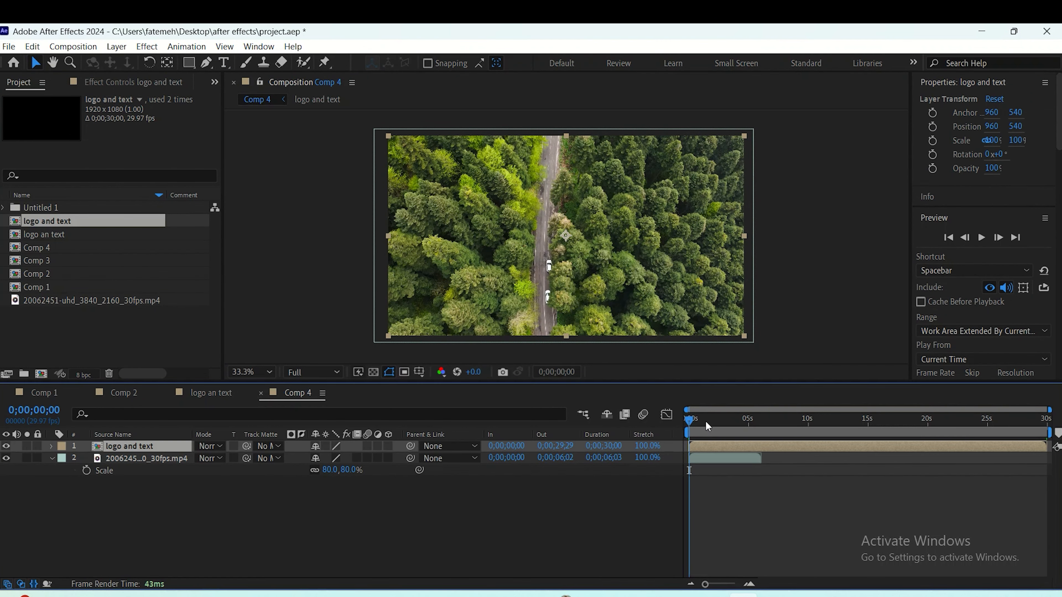
drag(704, 421, 735, 439)
click(712, 421)
key(space)
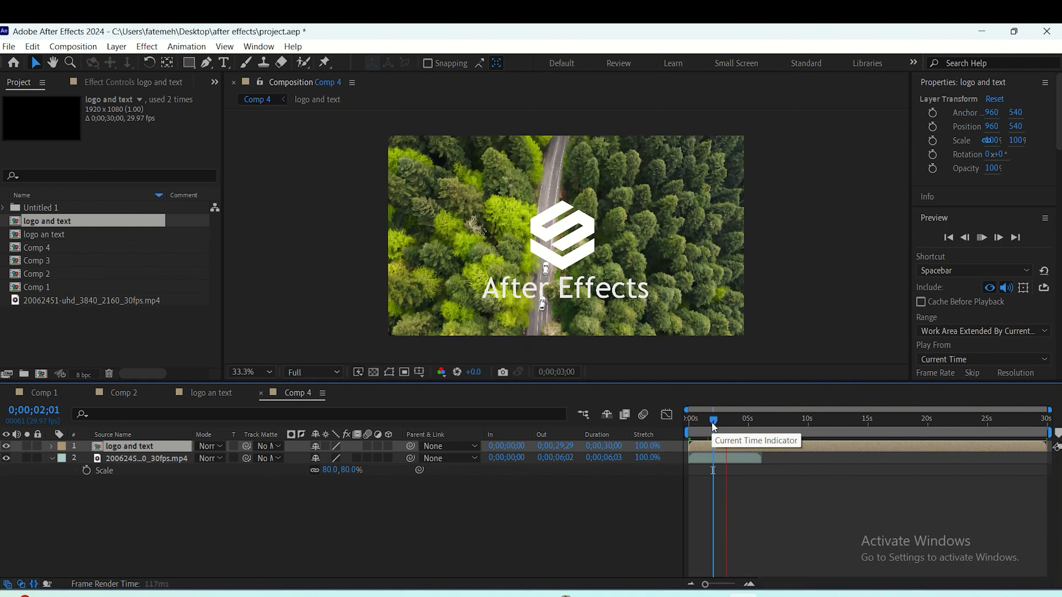
key(space)
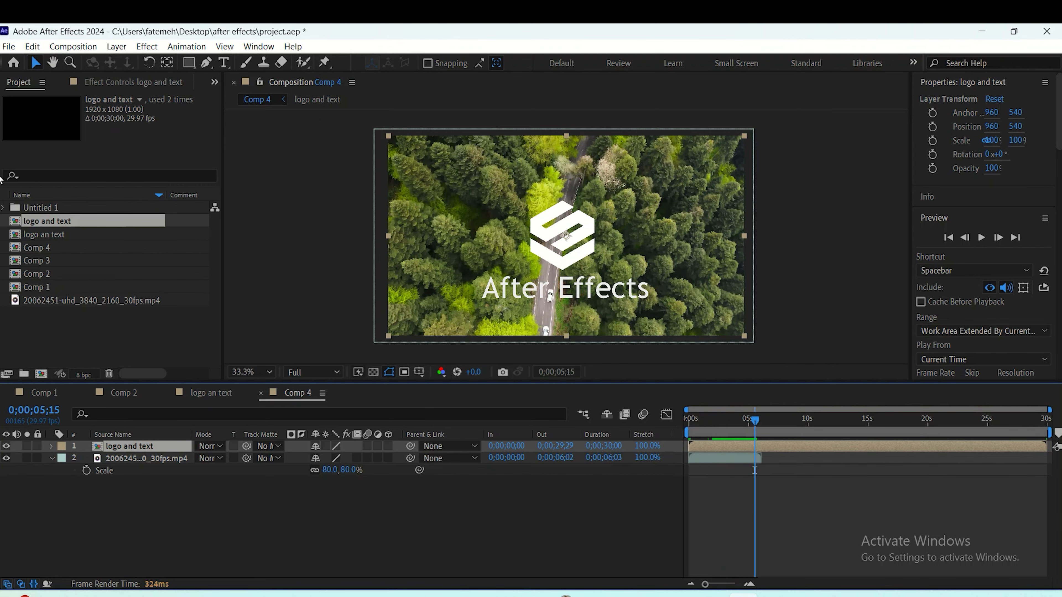
- Replace the "After Effects" text inside the "logo and text" composition with "dffgdfbh"
double_click(165, 450)
double_click(524, 294)
text(dffgdfbh)
click(384, 471)
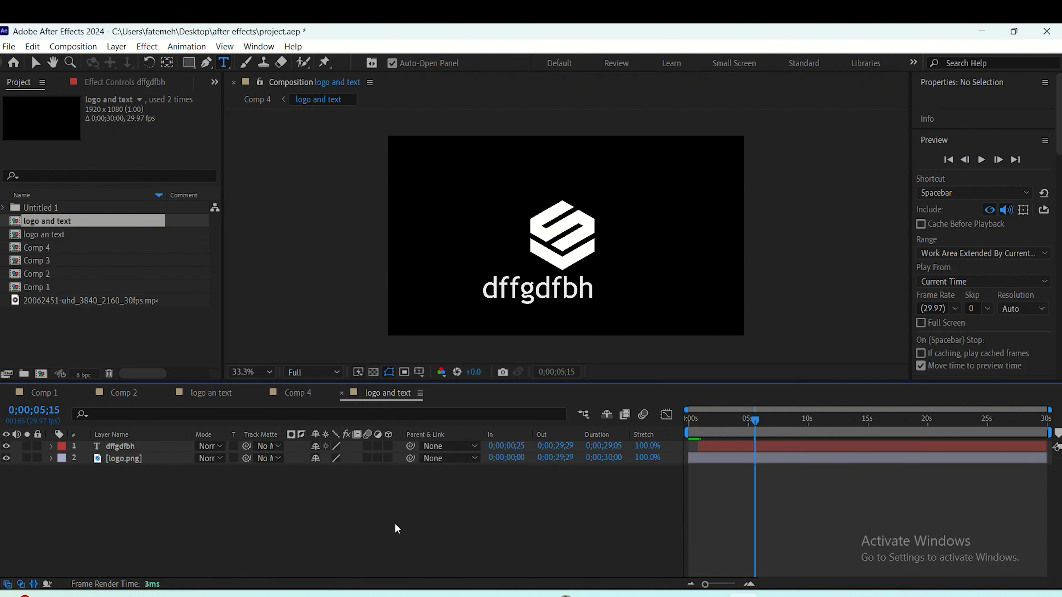
- Check the replaced text in Comp 4 and Comp 1, and undo the text change in the "logo and text" composition
click(291, 395)
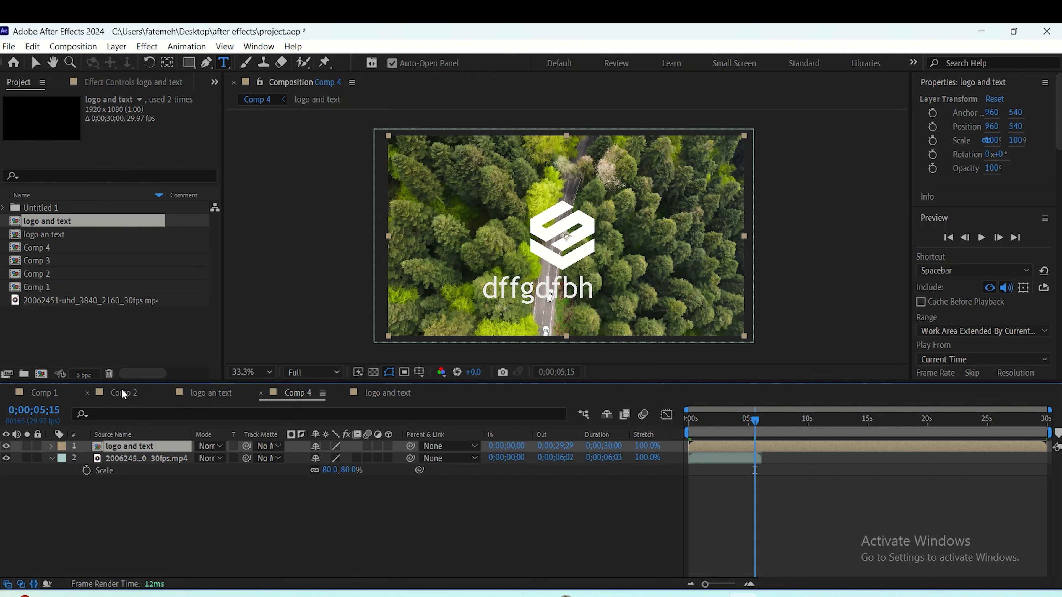
click(51, 393)
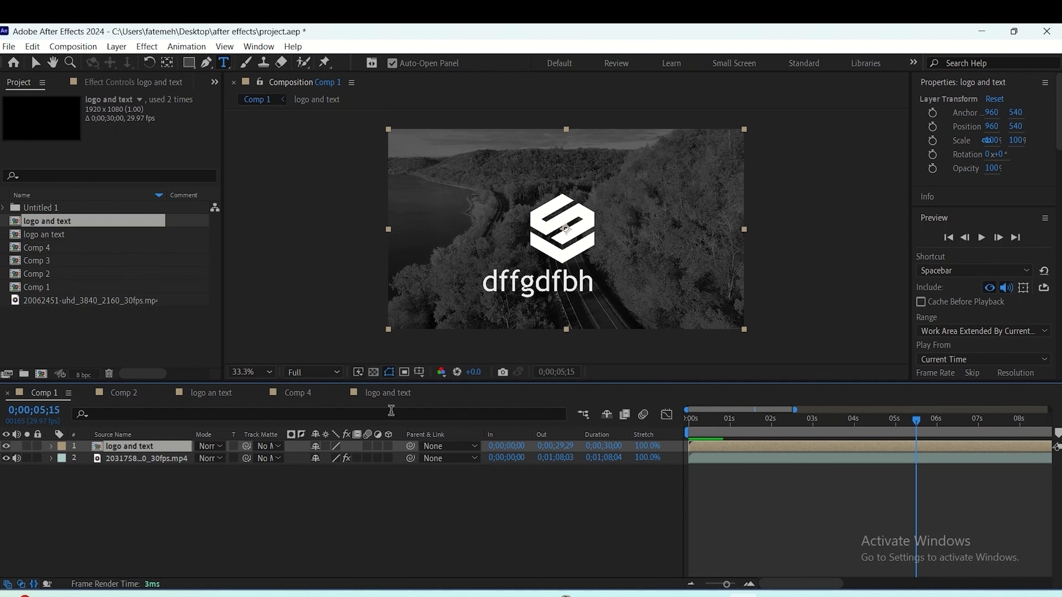
click(389, 393)
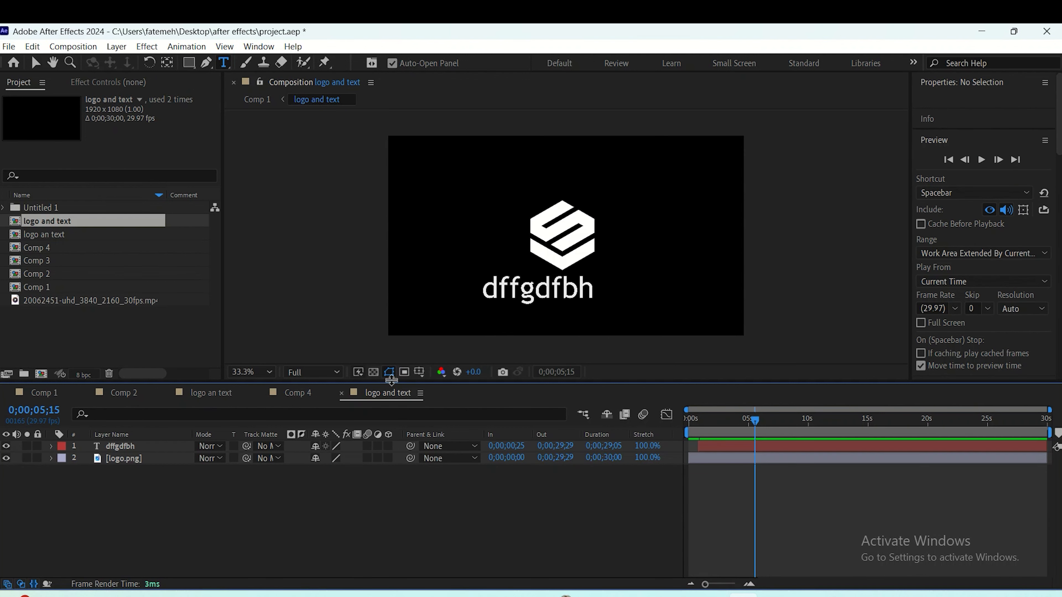
key(ctrl+z)
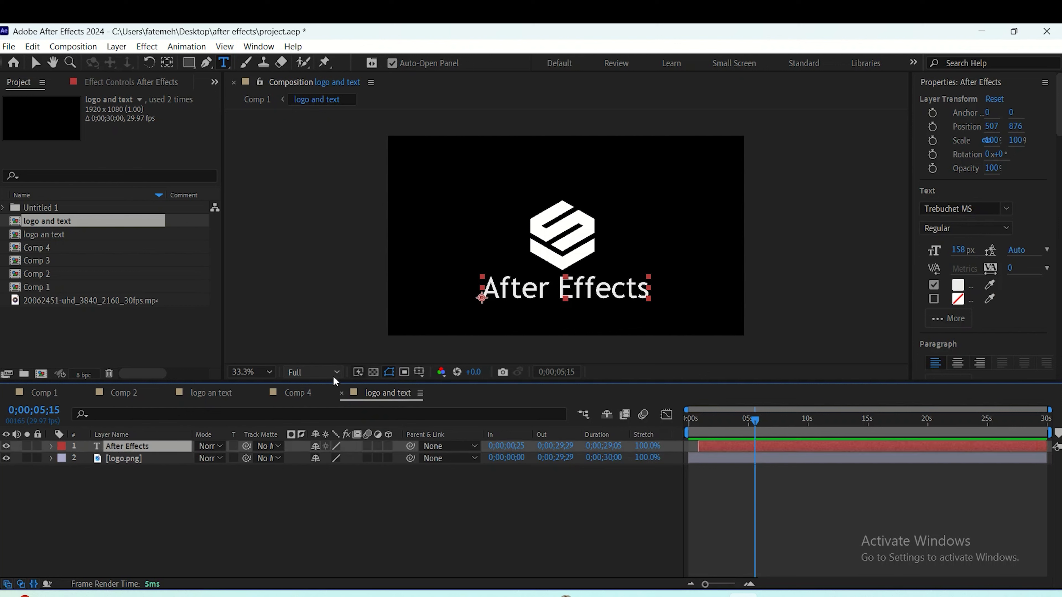
- Return to Comp 4 with the Selection tool active and add the composition to the render queue
click(294, 394)
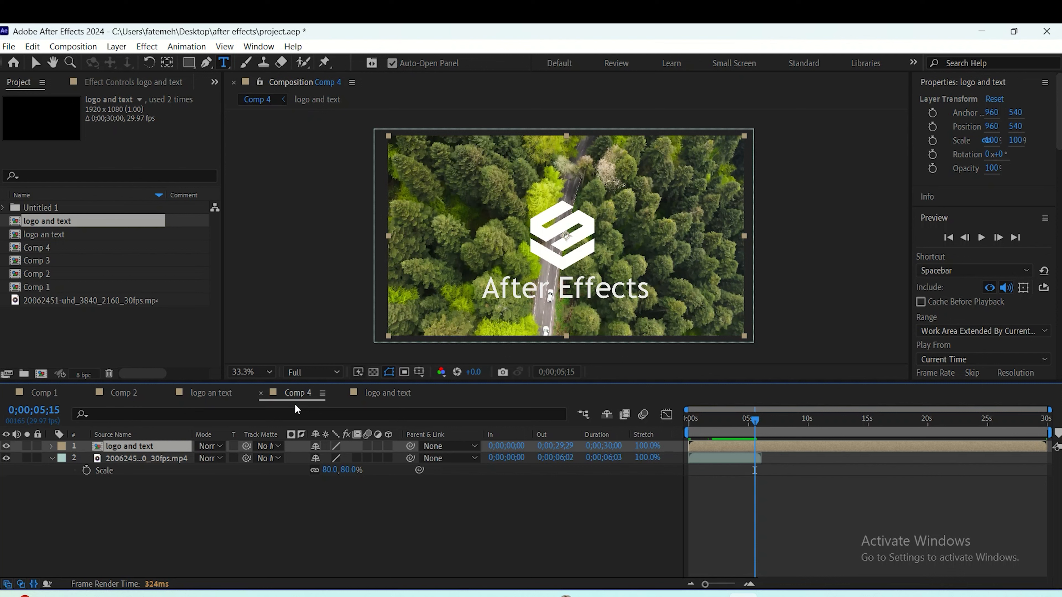
click(35, 62)
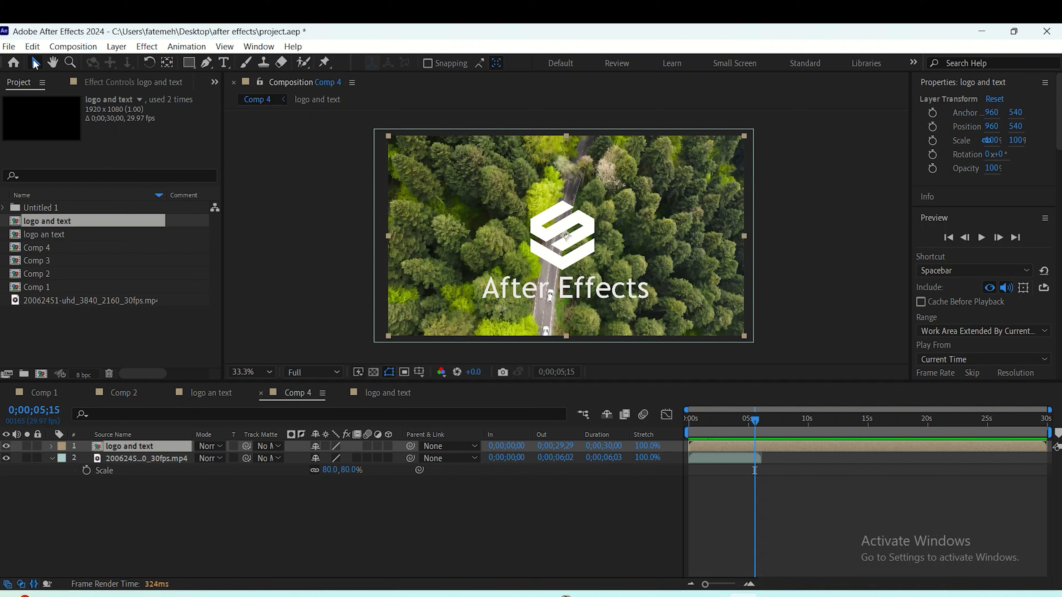
click(80, 47)
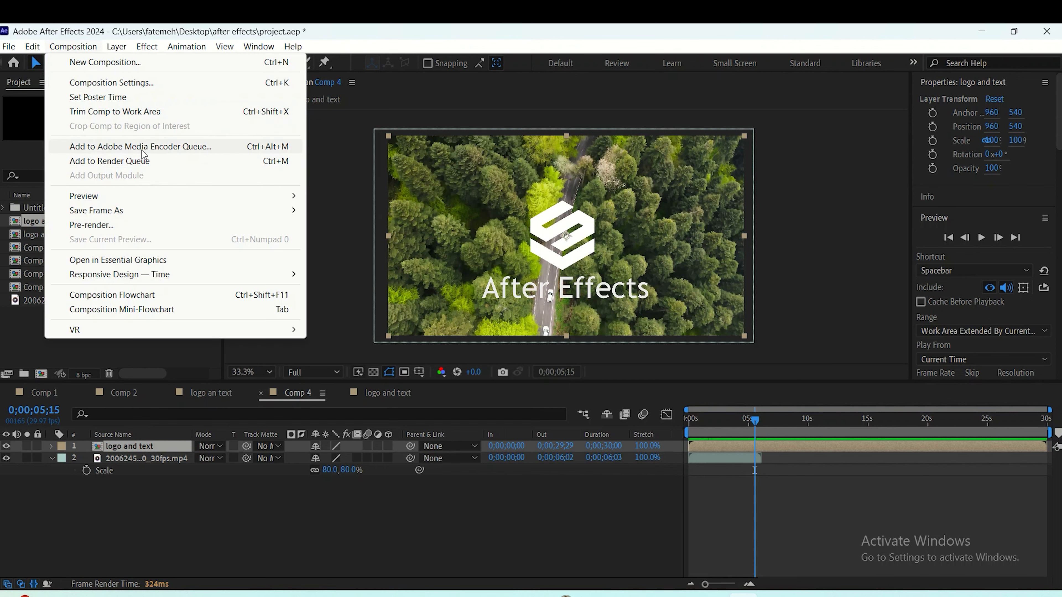
click(142, 159)
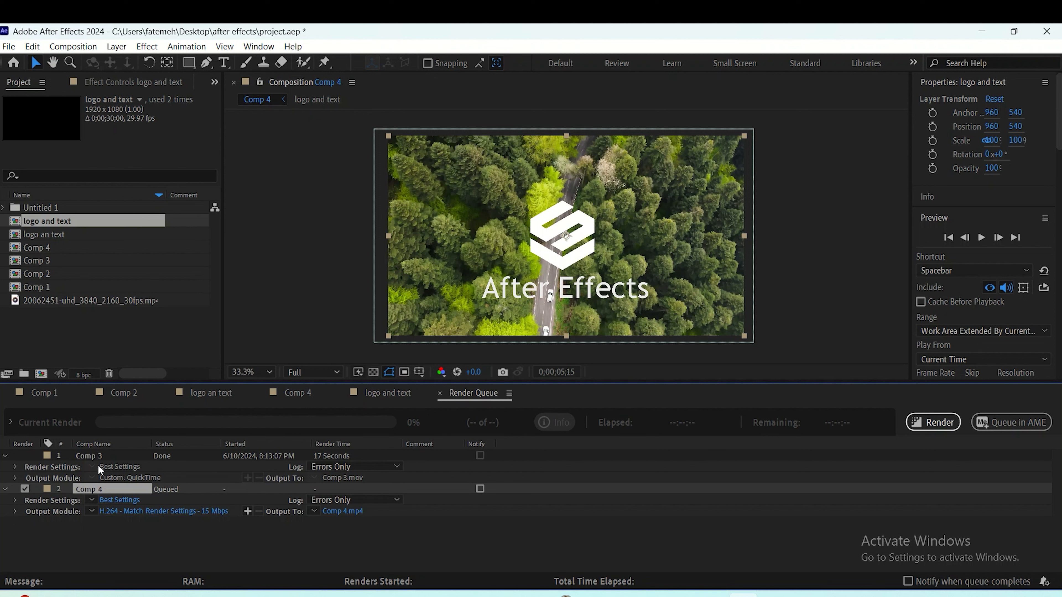
- Remove the finished Comp 3 item from the render queue and set Comp 4's output format to QuickTime
click(101, 456)
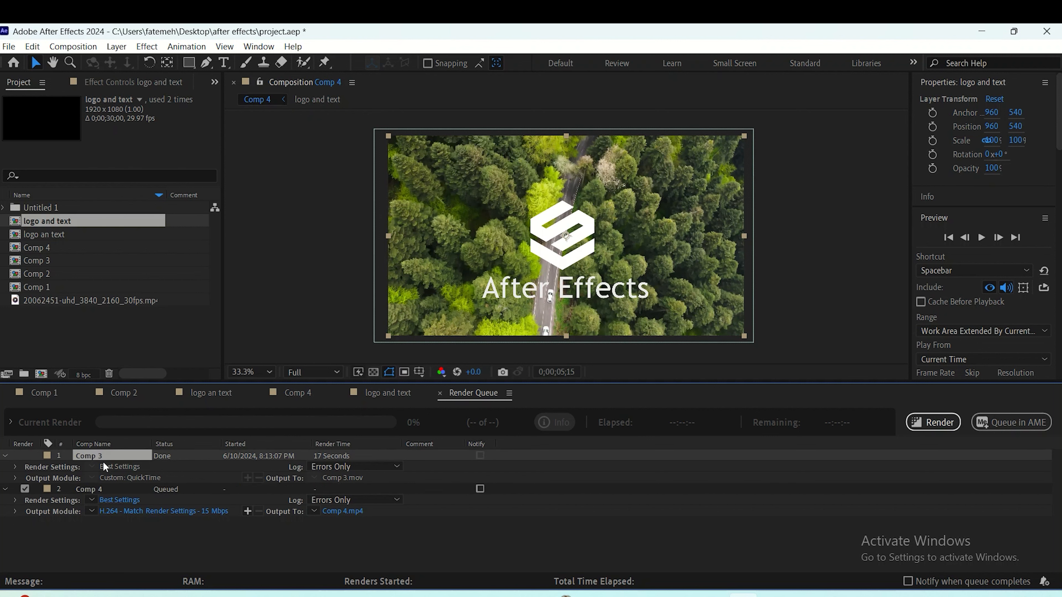
key(Delete)
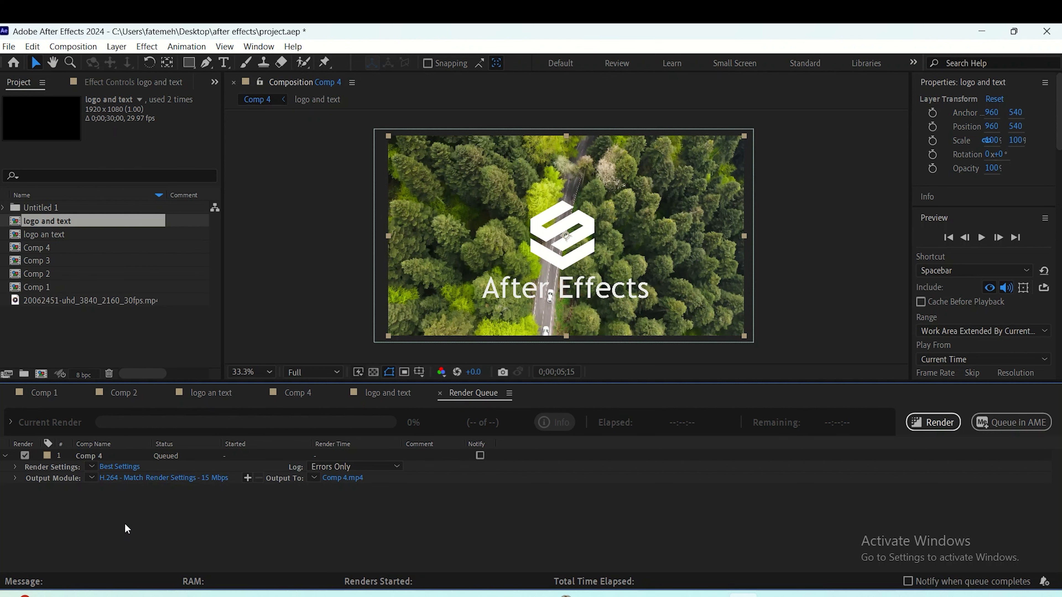
click(113, 477)
click(540, 144)
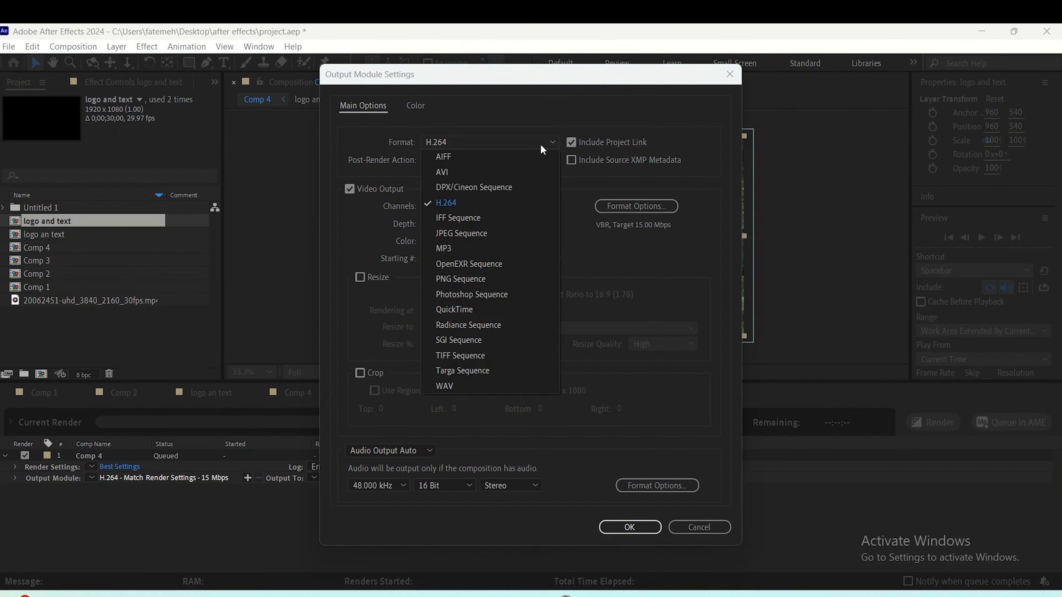
click(478, 310)
- Choose Apple ProRes 422 HQ as the QuickTime video codec and apply Comp 4's output module settings
click(636, 205)
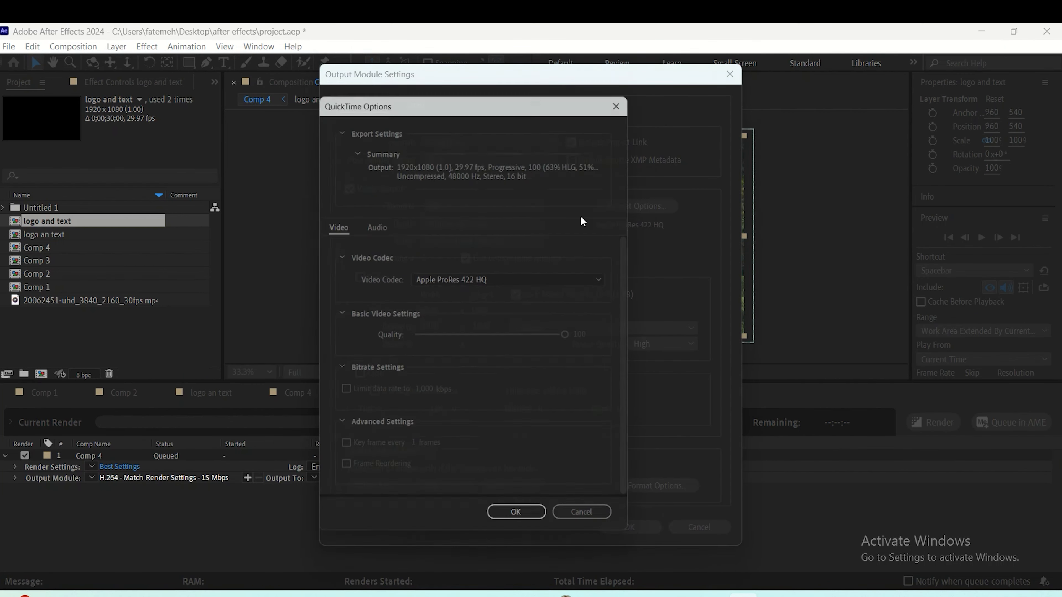
click(497, 278)
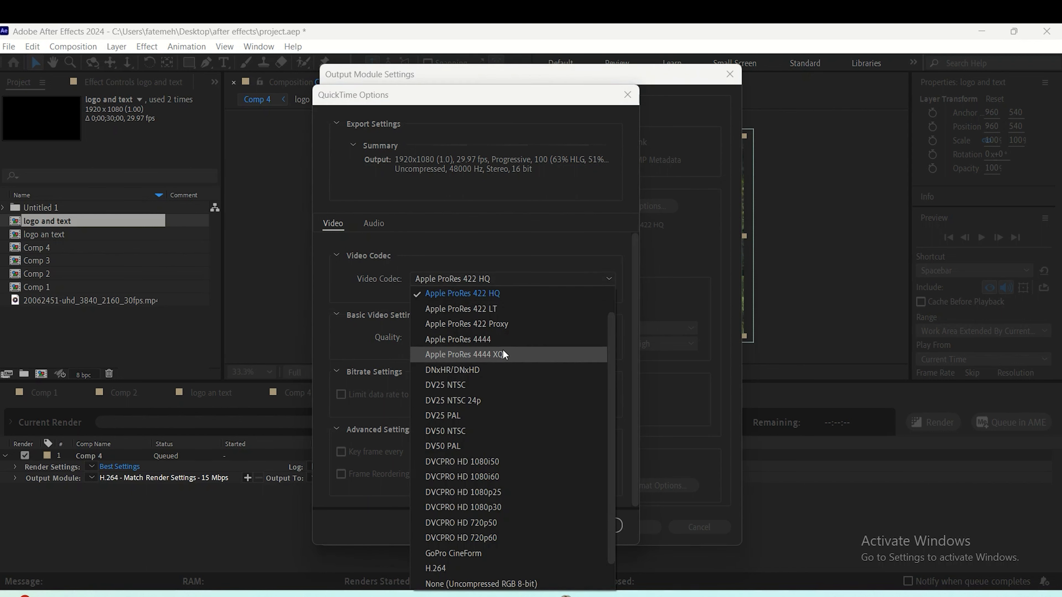
scroll(510, 337, up, 1)
click(496, 305)
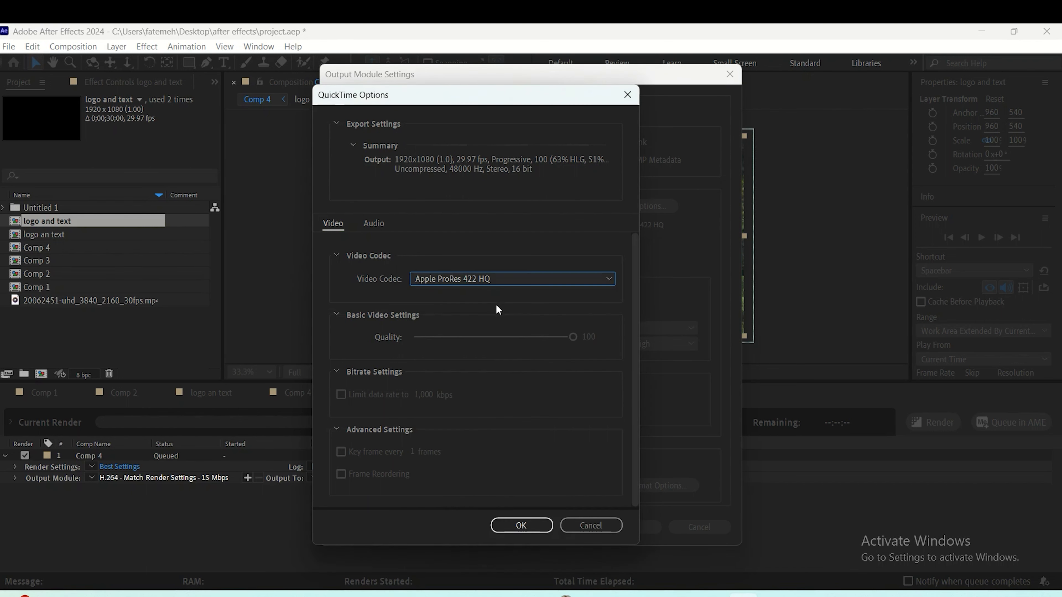
click(529, 526)
click(647, 529)
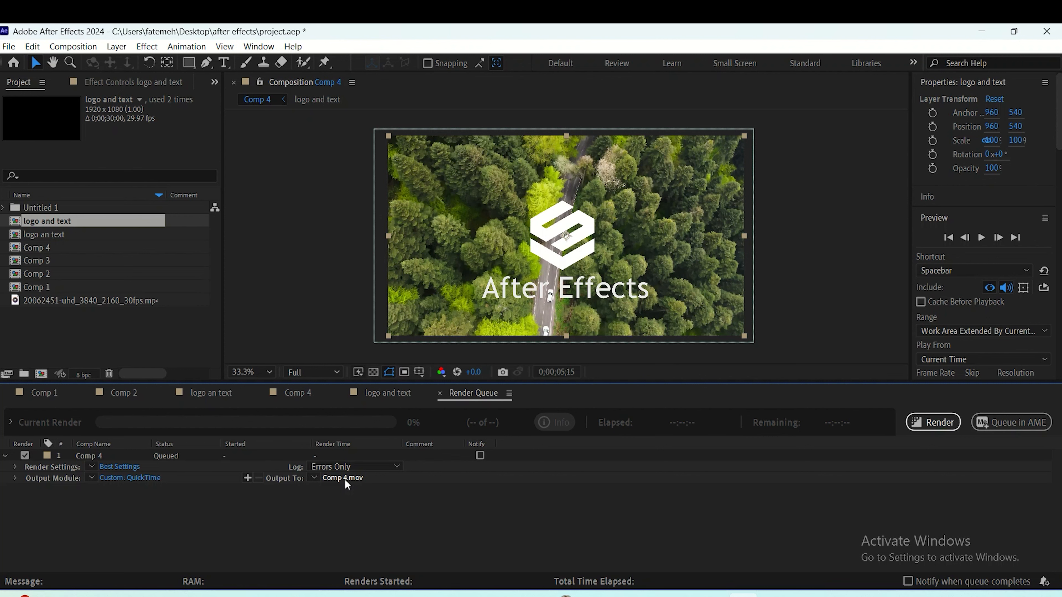
- Save the output movie as Comp 4 in the "after effects" folder and start the render
click(356, 477)
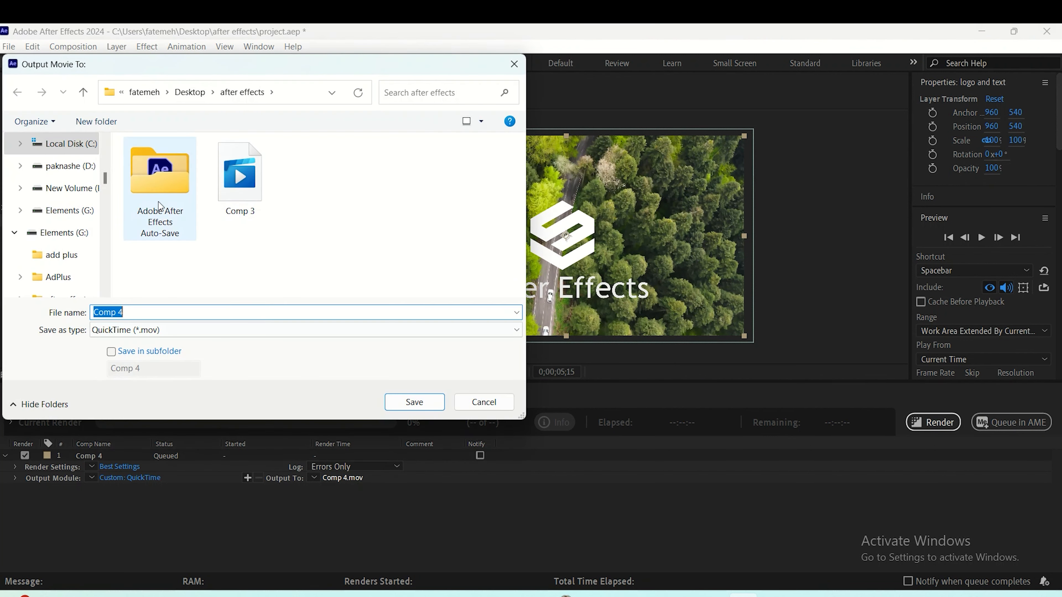
click(414, 402)
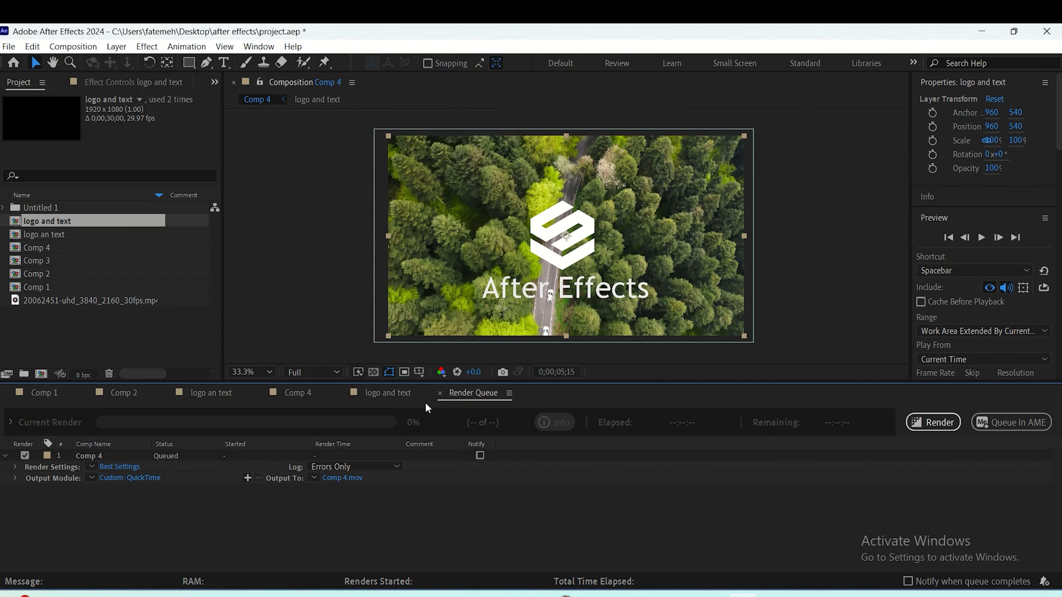
click(932, 428)
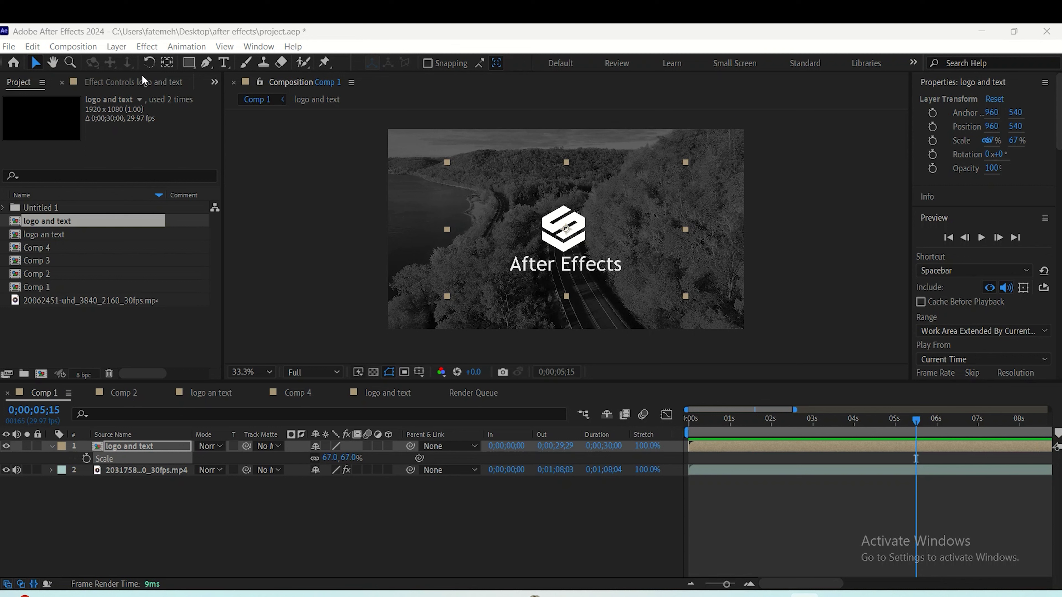
- Send Comp 1 to the Adobe Media Encoder queue
click(298, 236)
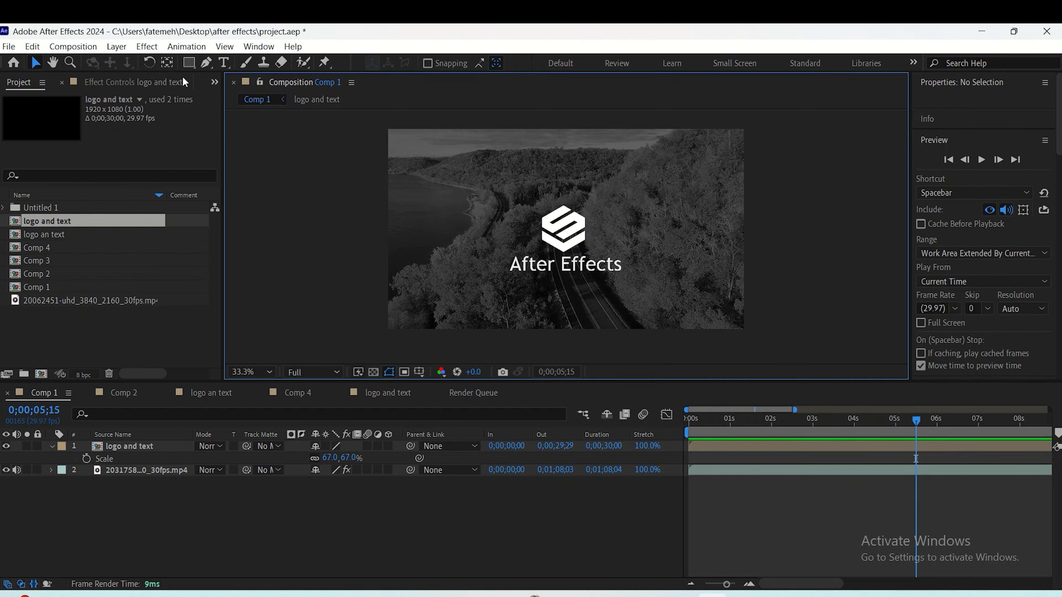
click(91, 49)
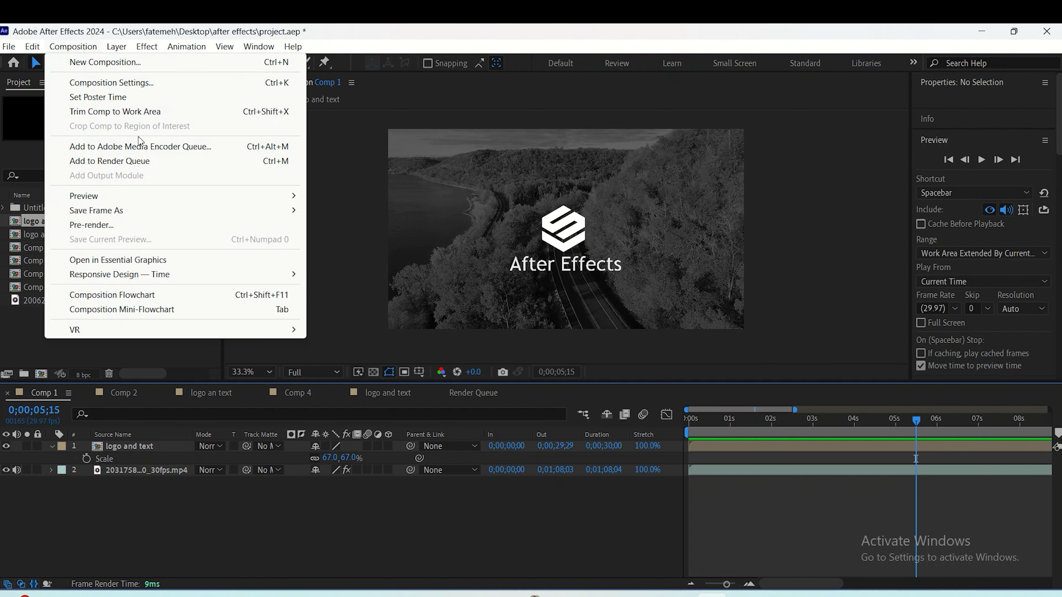
click(151, 147)
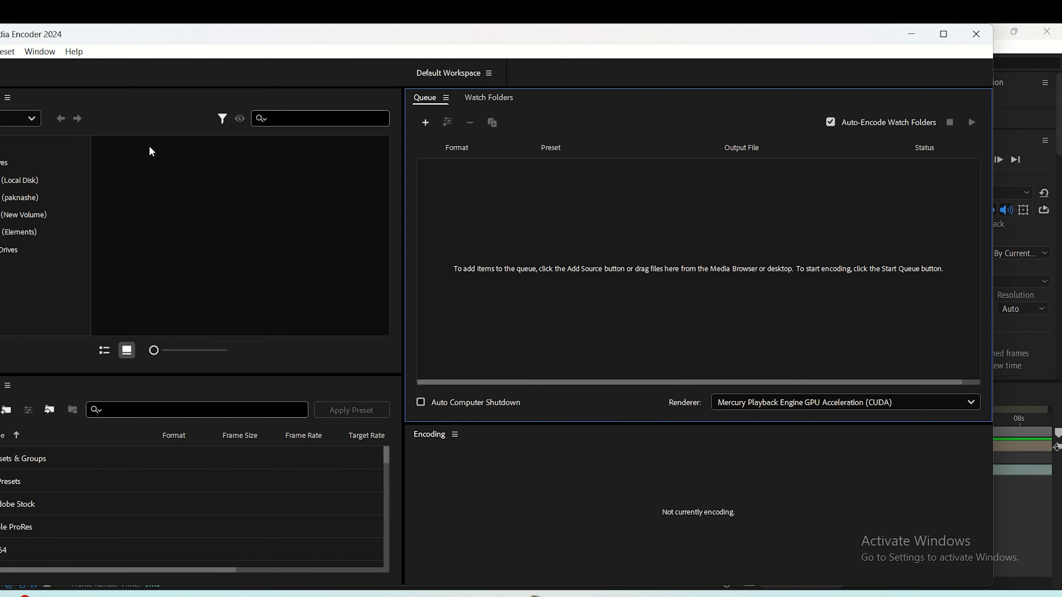
- Choose H.264 as the export format for Comp 1 in Adobe Media Encoder and start encoding the queue
click(734, 140)
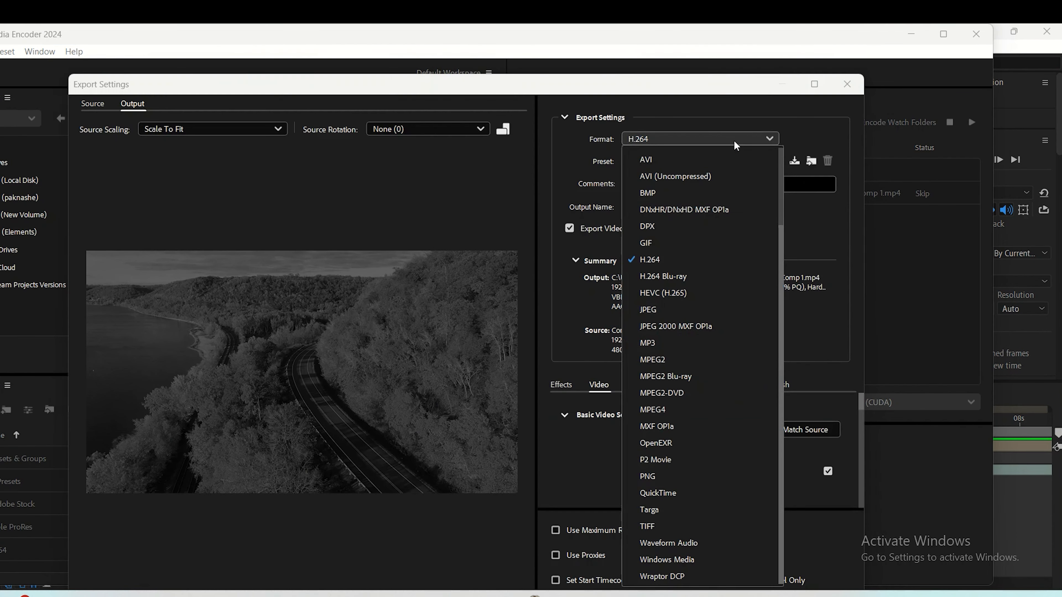
click(668, 263)
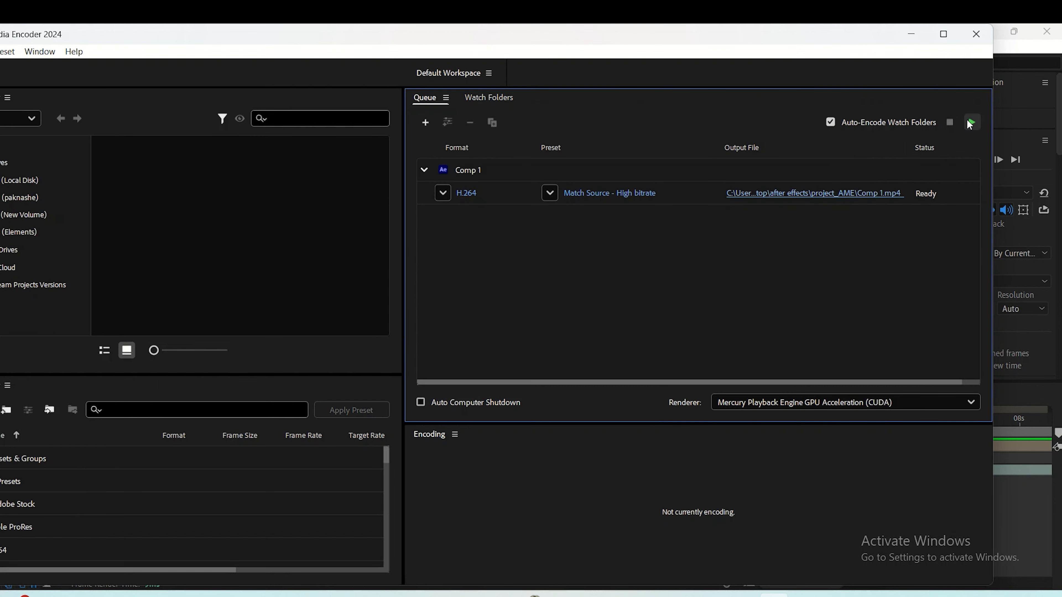
click(970, 123)
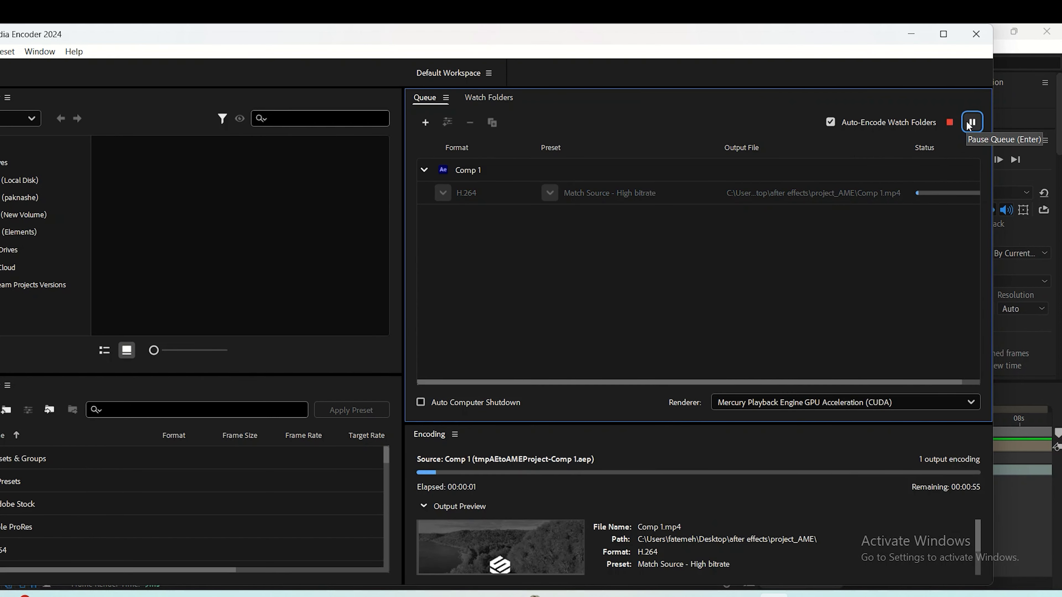